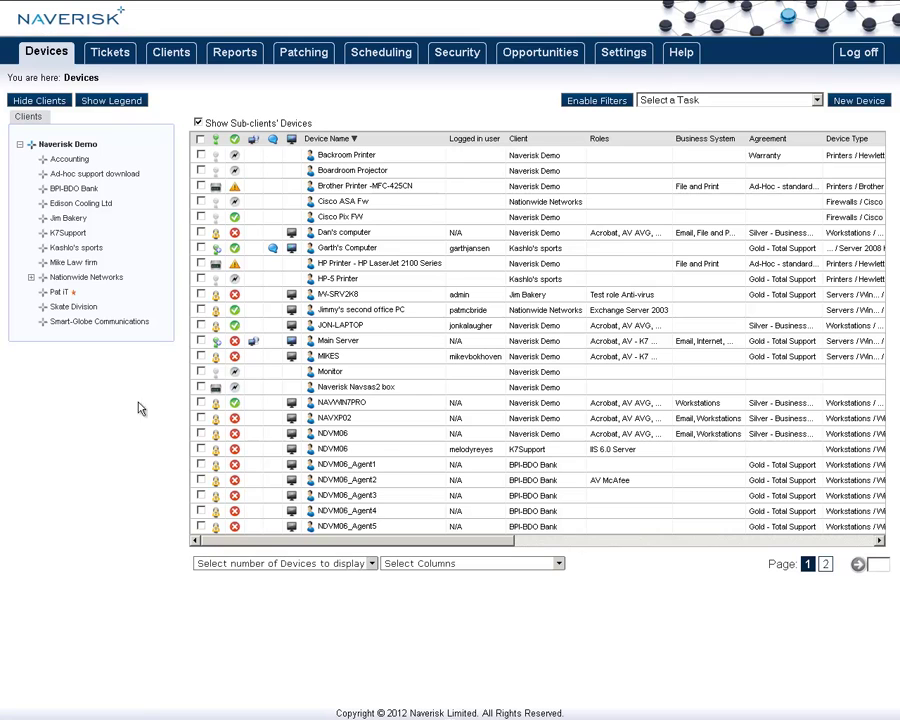
- Create a new device role for Naverisk Demo in the settings and name it Windows 2008 Backup
left_click(618, 55)
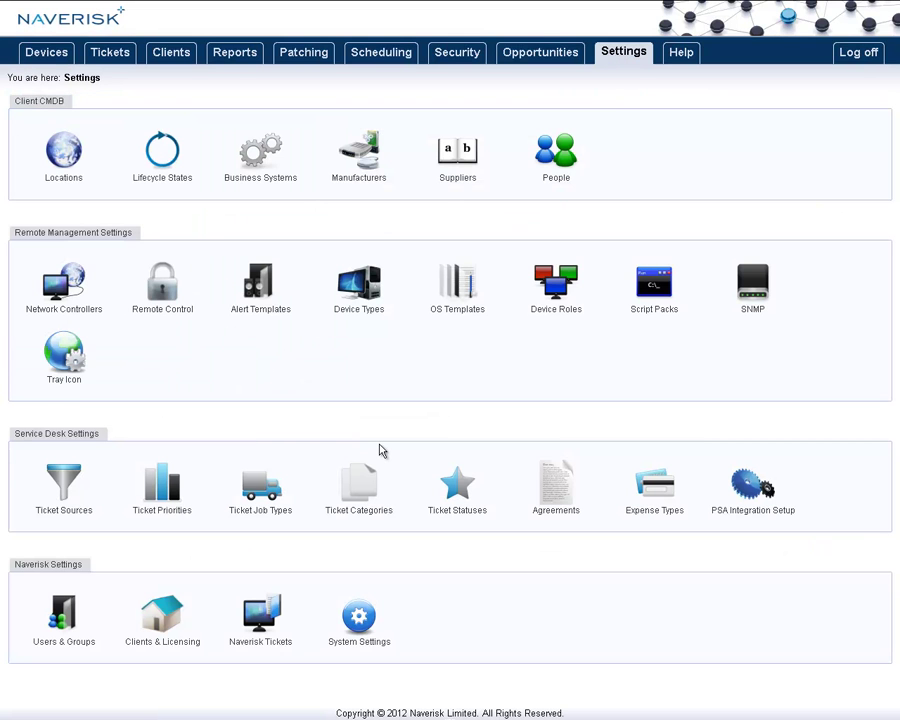
left_click(558, 285)
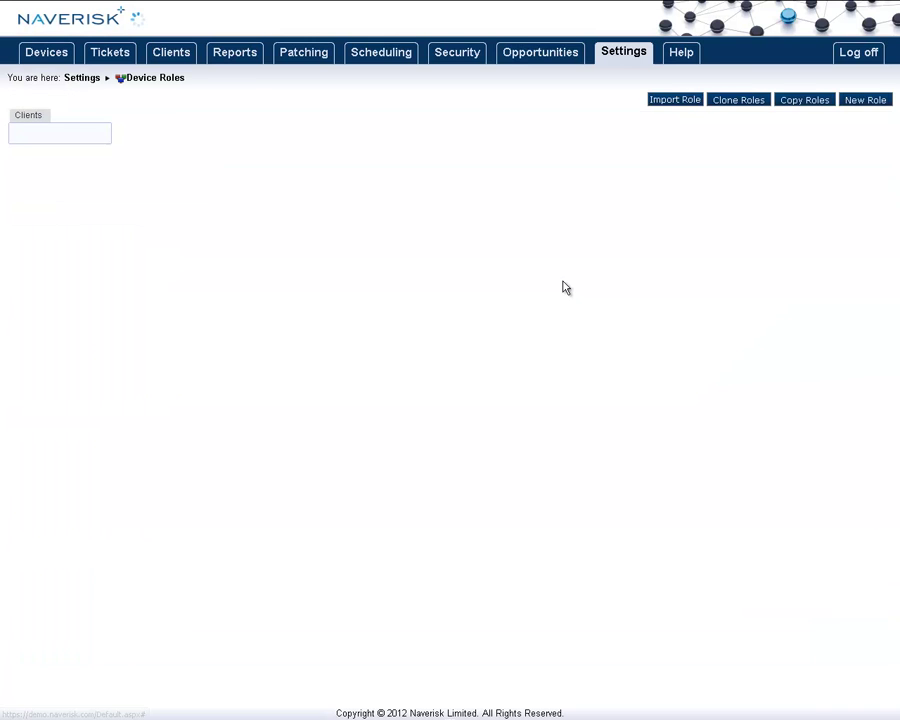
left_click(855, 101)
type("Windows 2008 Backup")
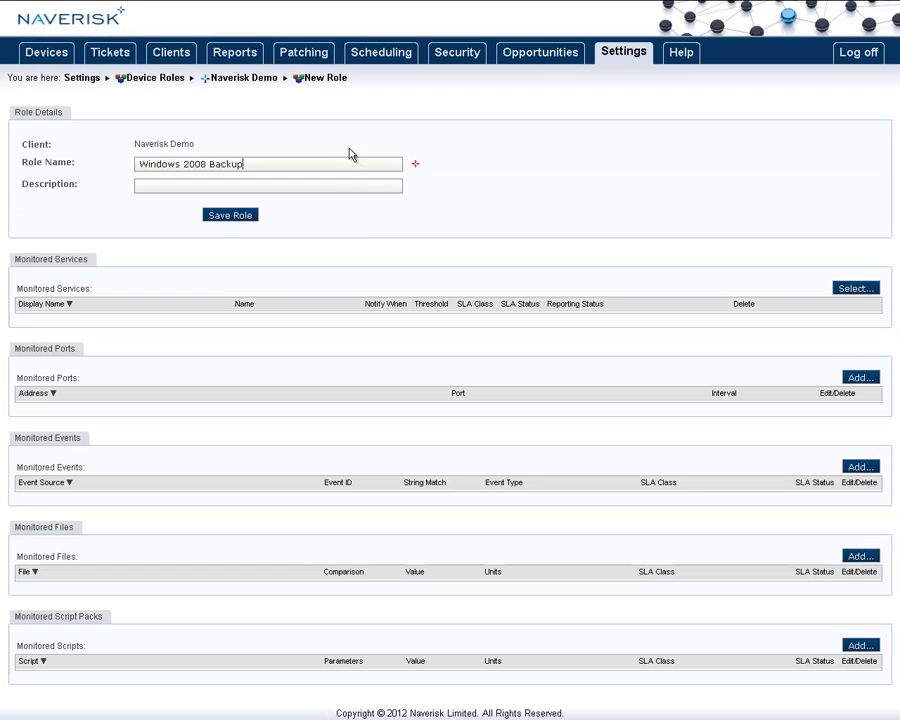
left_click(857, 289)
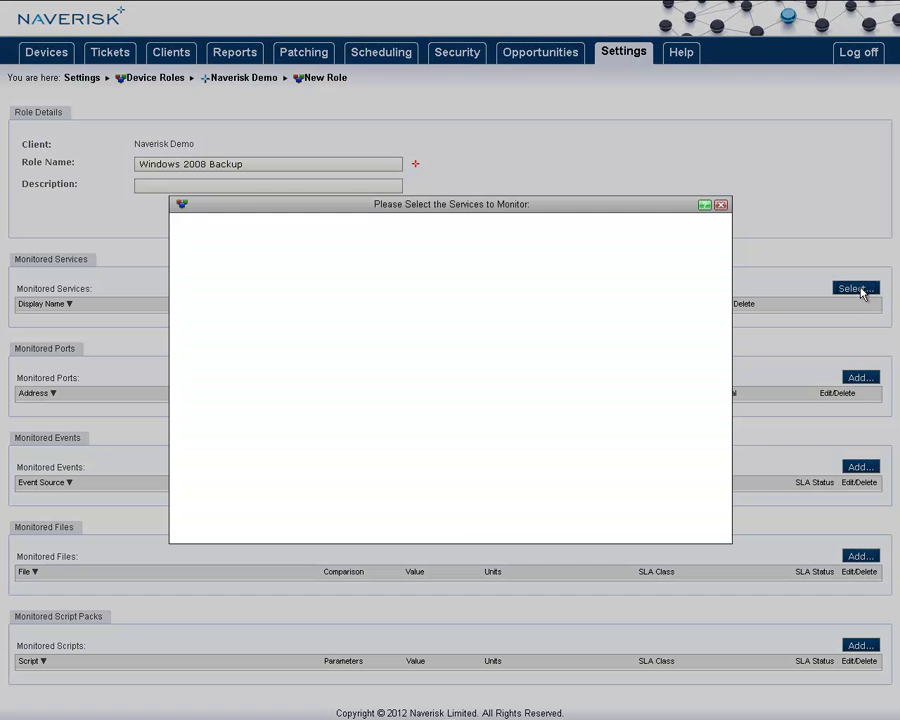
left_click(512, 238)
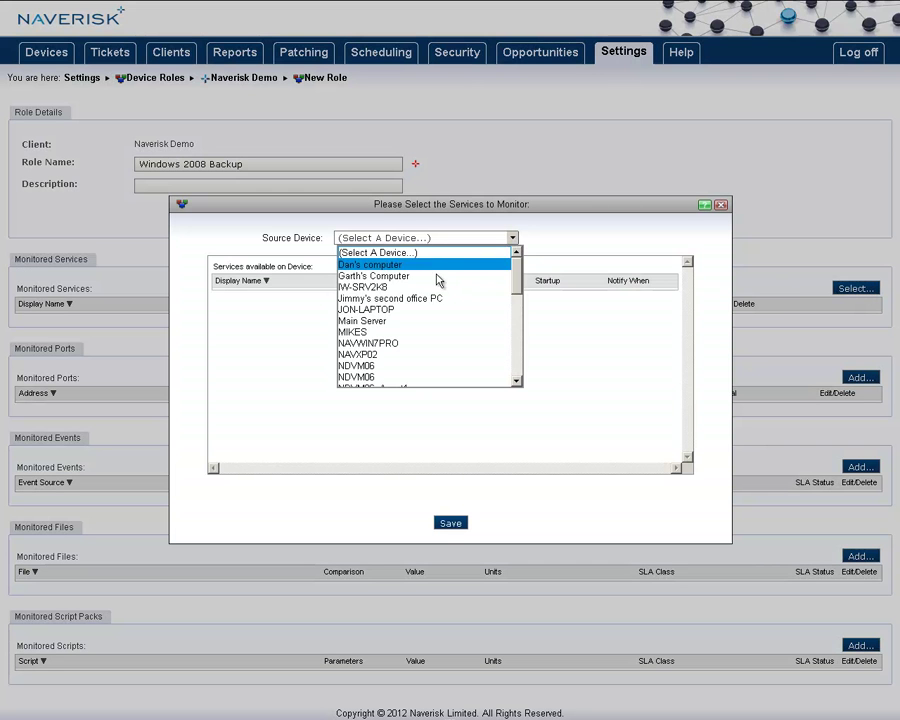
left_click(388, 276)
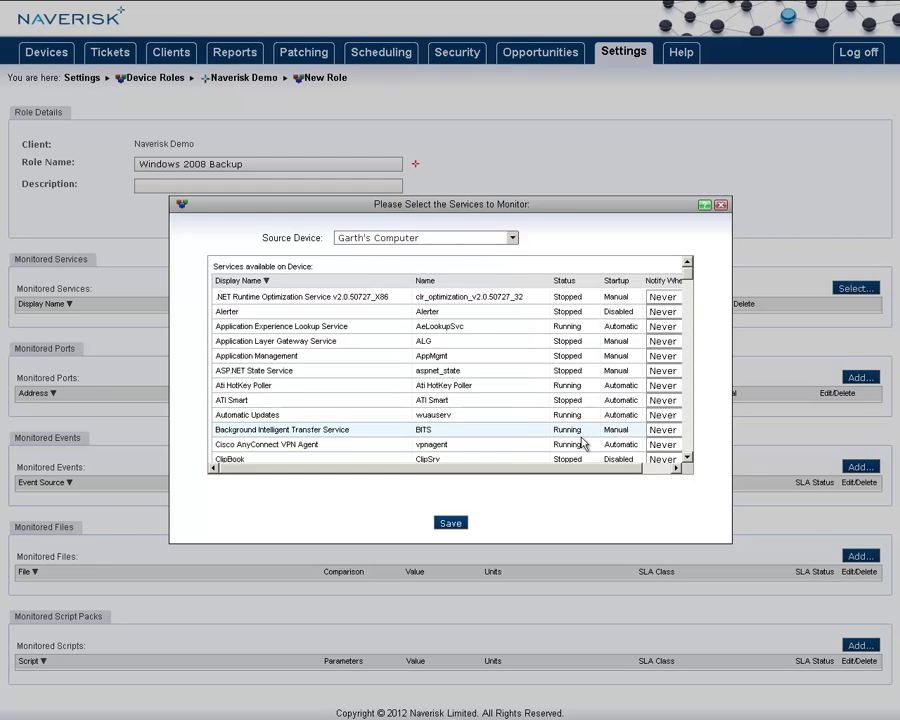
left_click(663, 444)
left_click(669, 481)
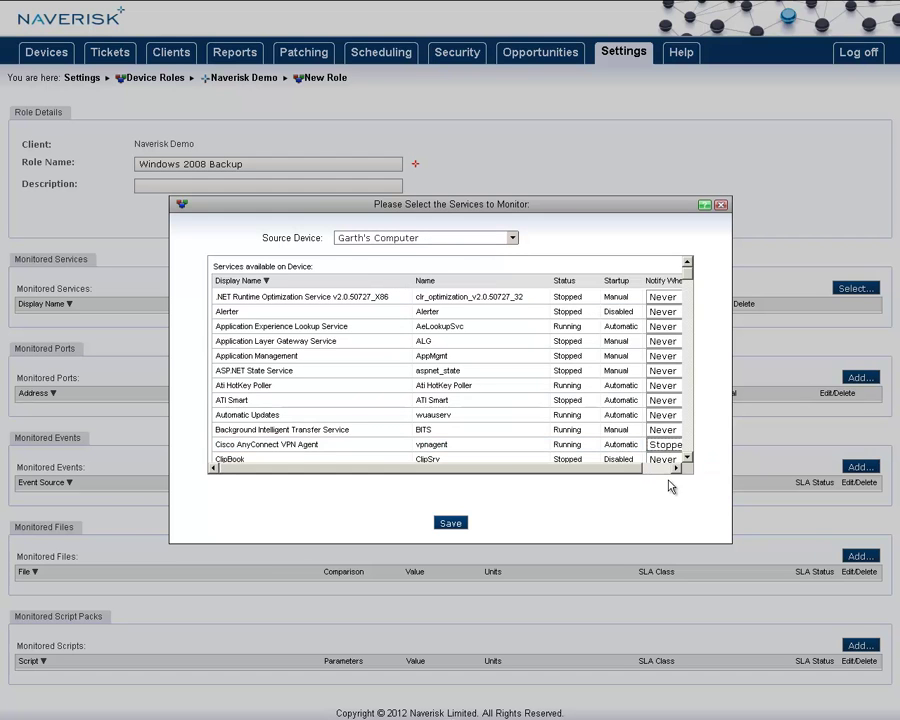
left_click(666, 446)
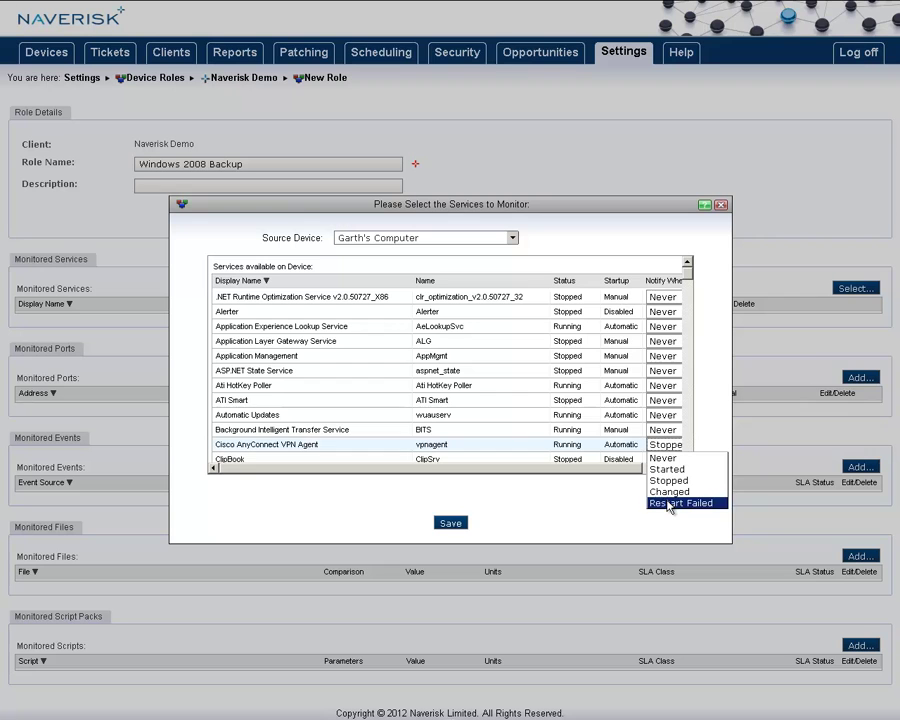
left_click(673, 503)
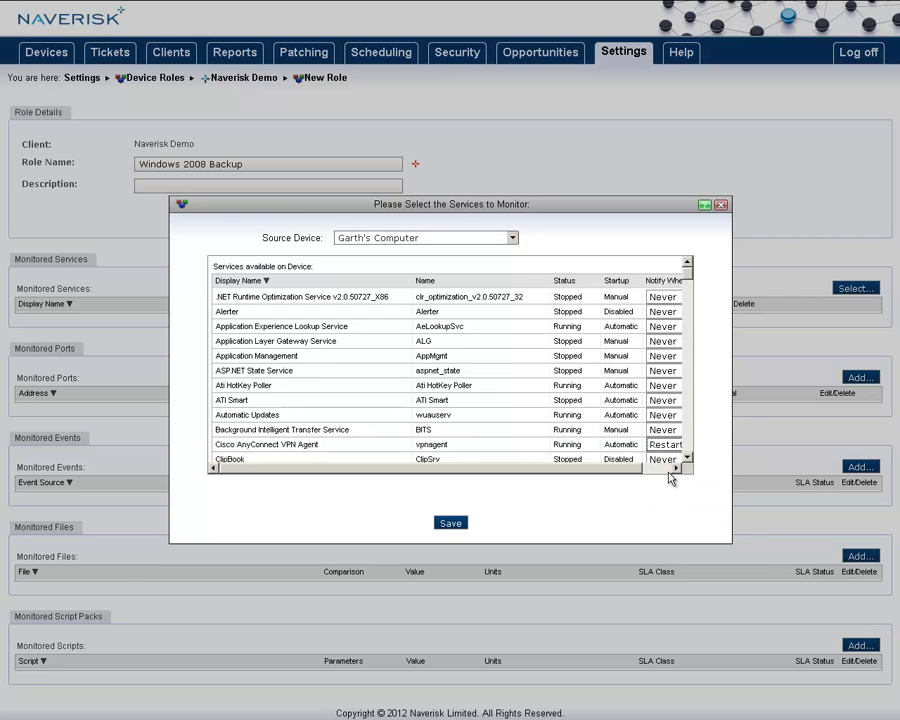
key("Escape")
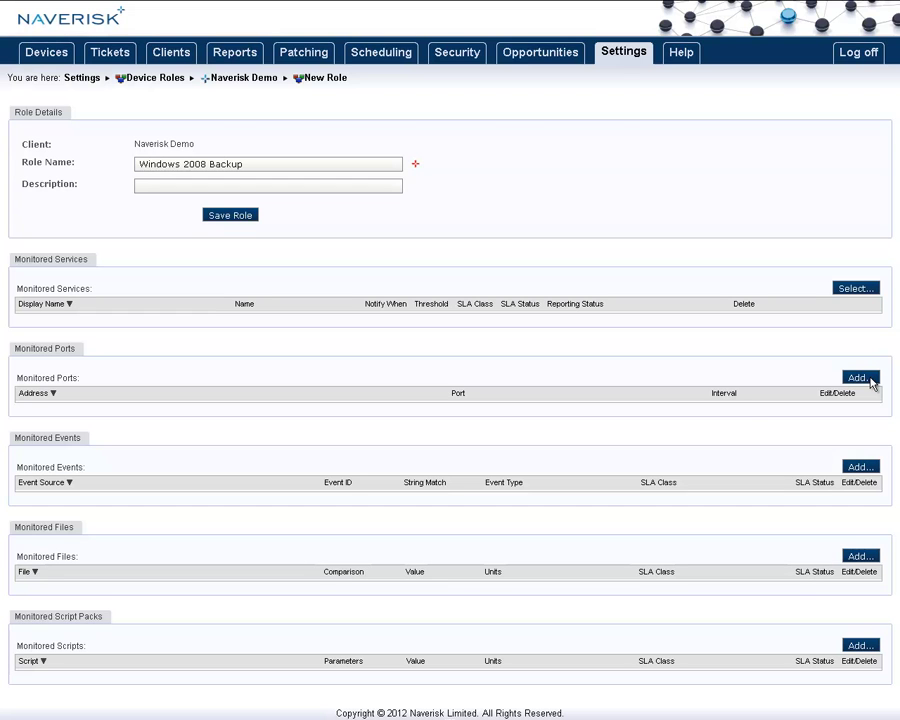
- Add a monitored event with source Microsoft-Windows-Backup, event identifier 4, SLA class Backup and SLA status Information
left_click(856, 468)
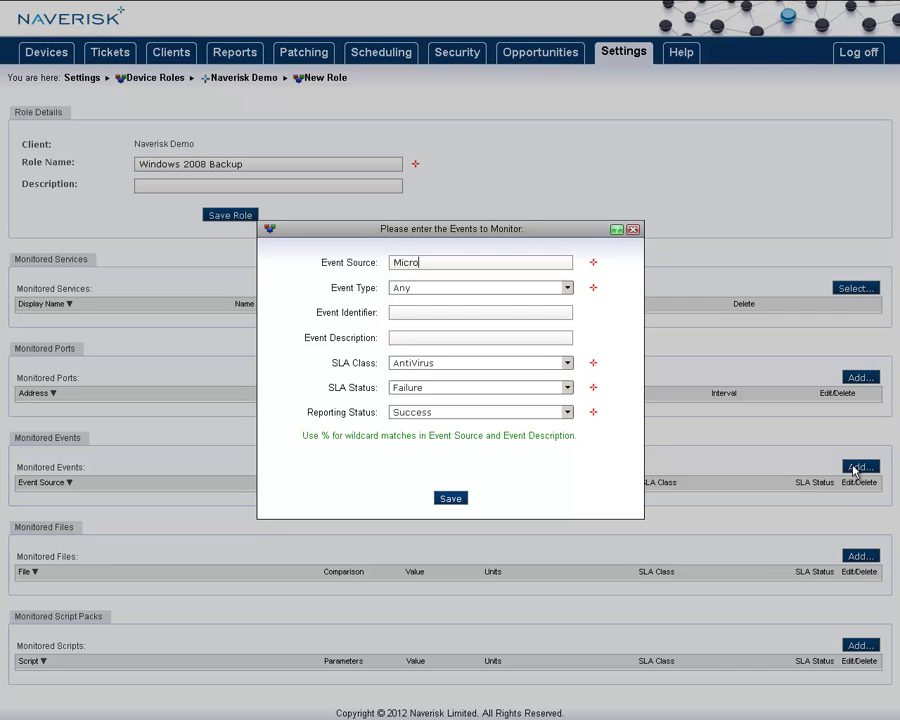
type("ndows-Backup")
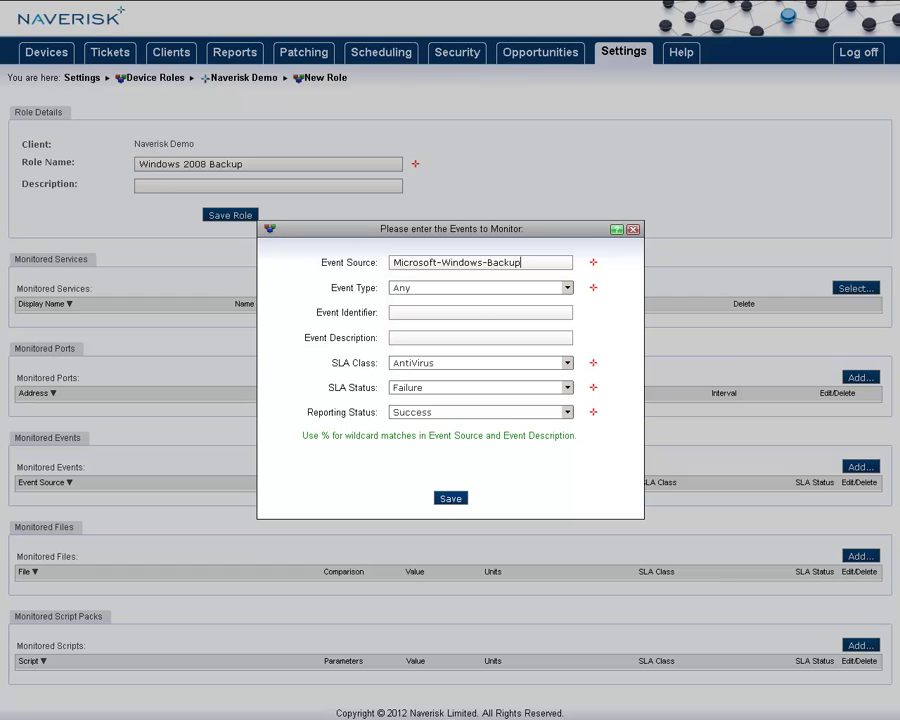
left_click(477, 311)
left_click(442, 366)
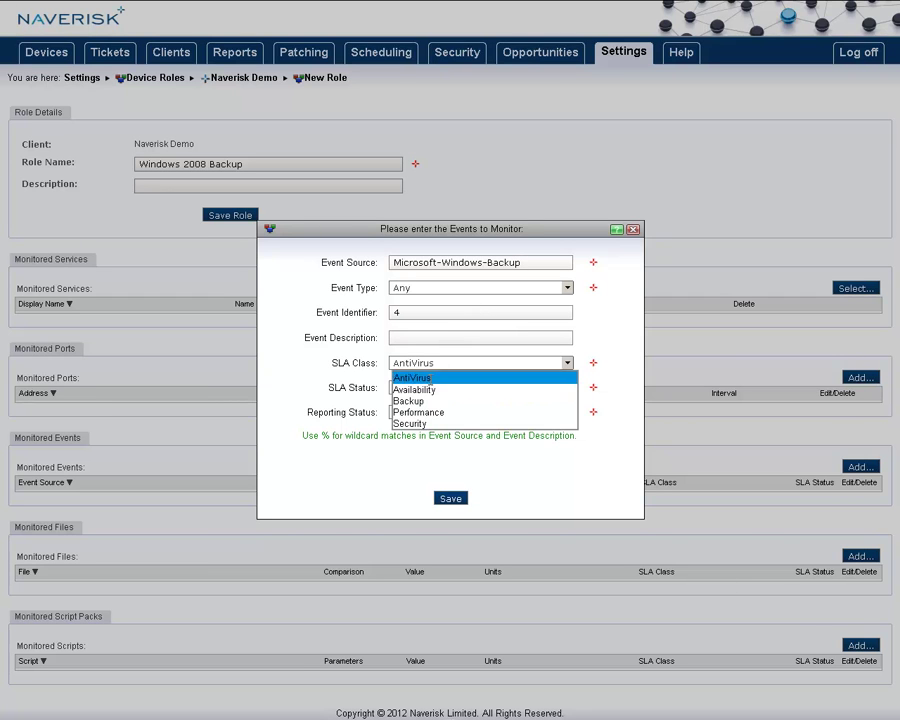
left_click(410, 400)
left_click(413, 387)
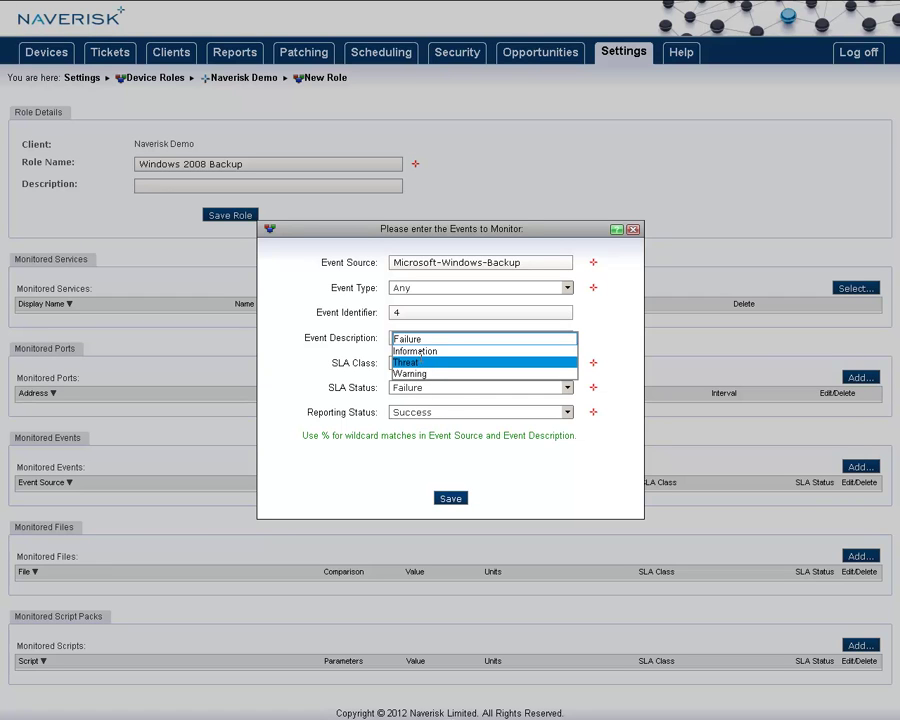
left_click(415, 351)
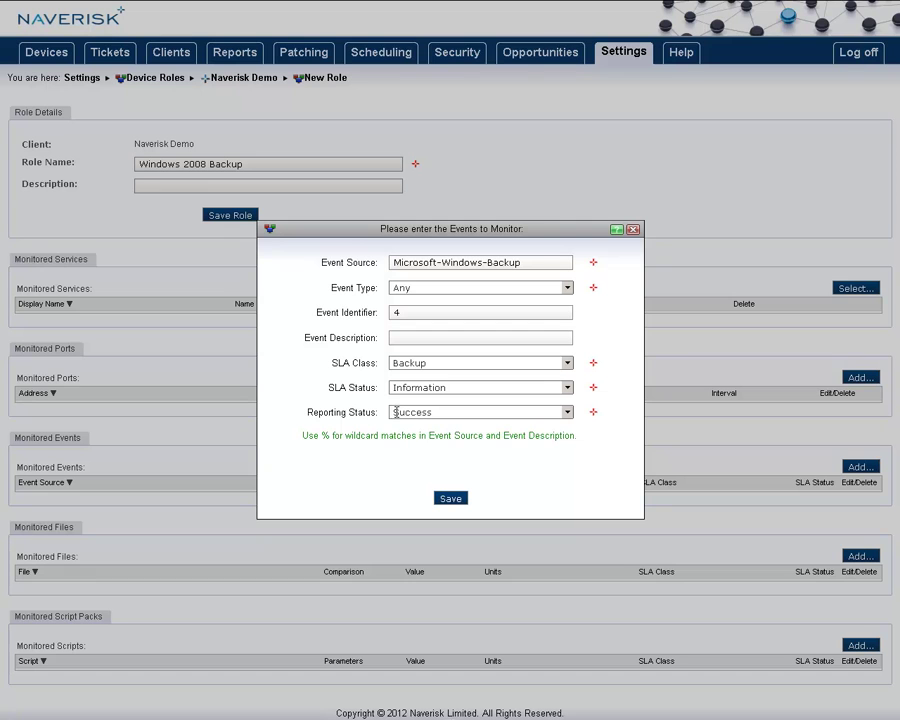
left_click(450, 499)
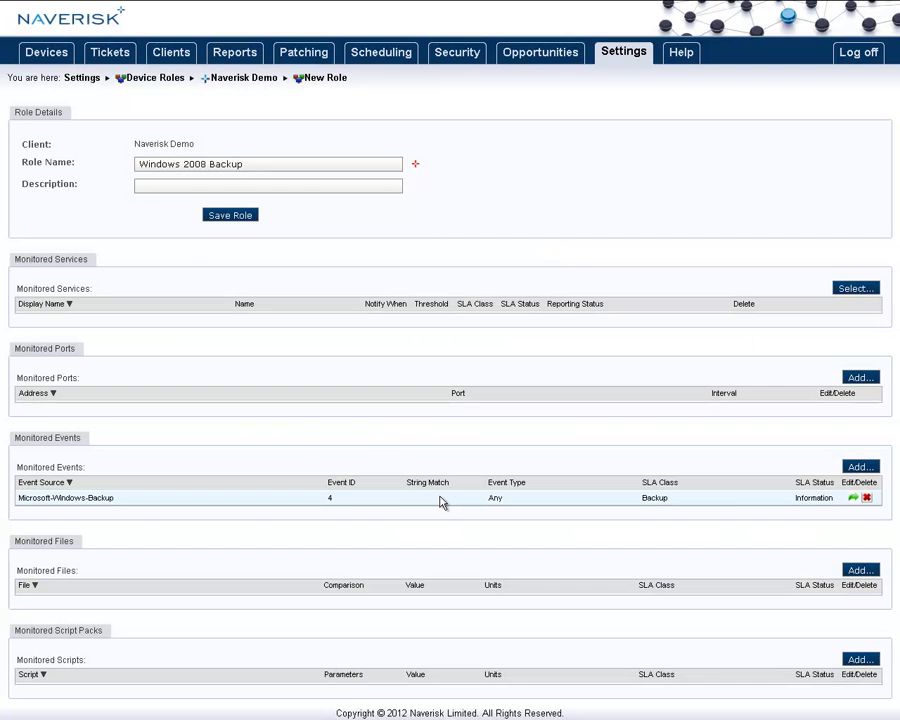
- Add a second Microsoft-Windows-Backup monitored event with type Error, SLA class Backup, and both SLA status and reporting status Failure
left_click(866, 467)
left_click(503, 263)
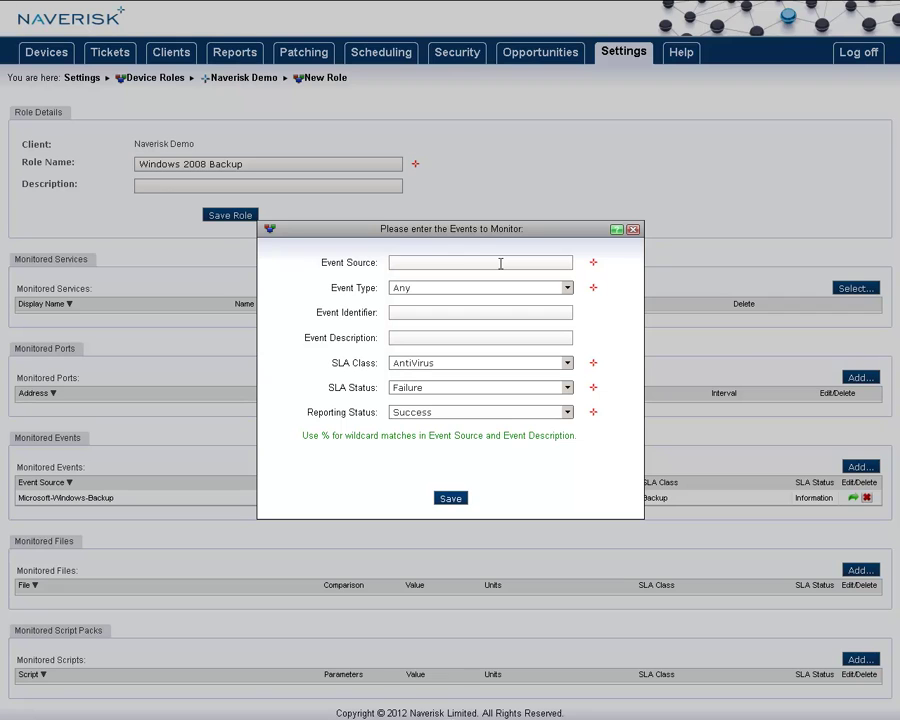
type("Microsoft-Windows-Backup")
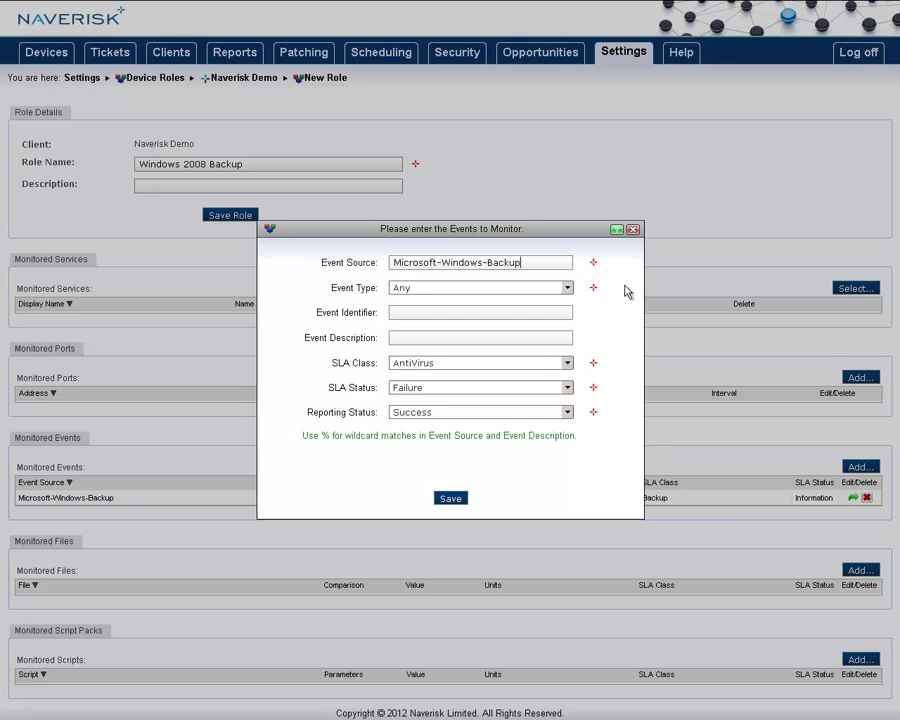
left_click(416, 291)
left_click(421, 314)
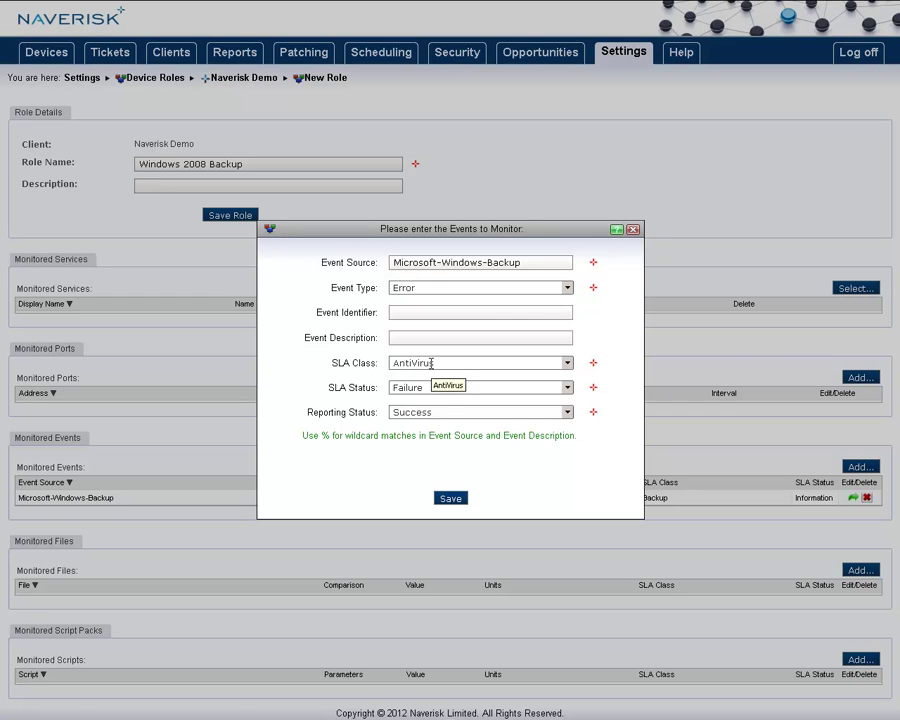
left_click(432, 363)
left_click(426, 396)
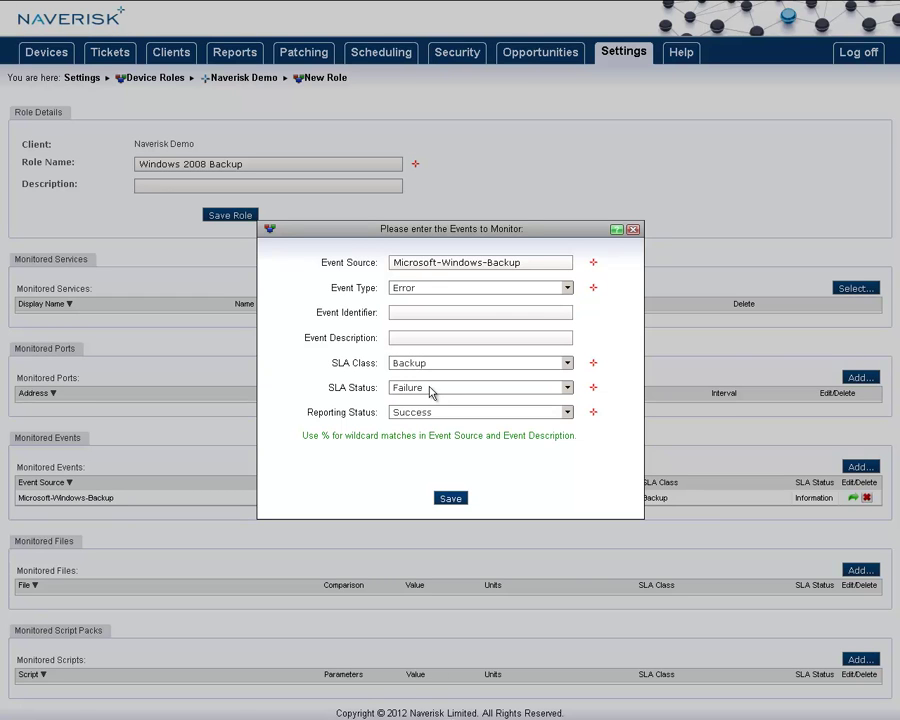
left_click(432, 390)
left_click(428, 343)
left_click(422, 411)
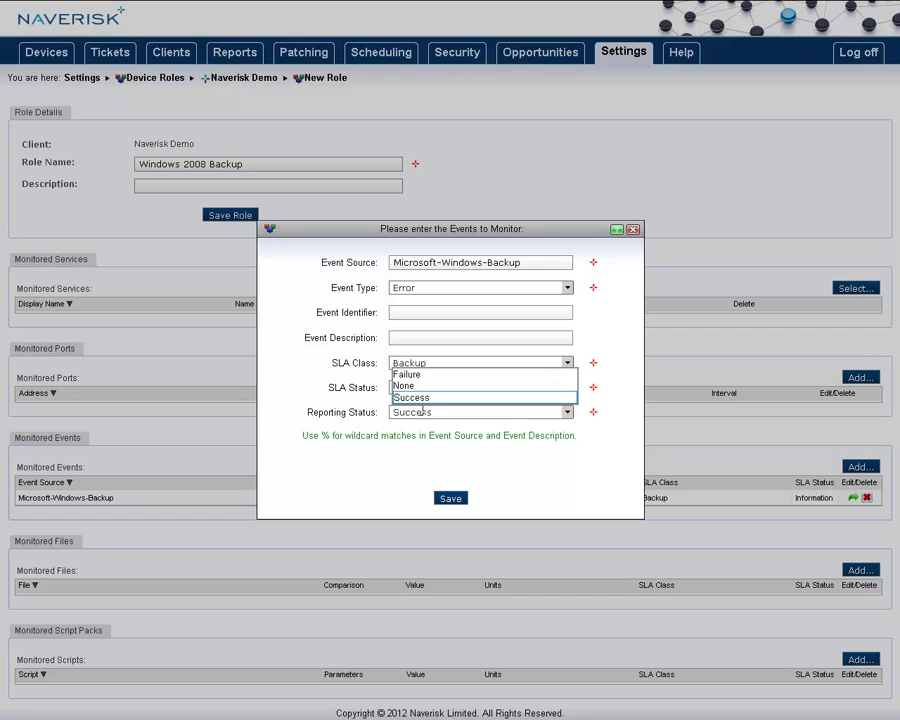
left_click(410, 374)
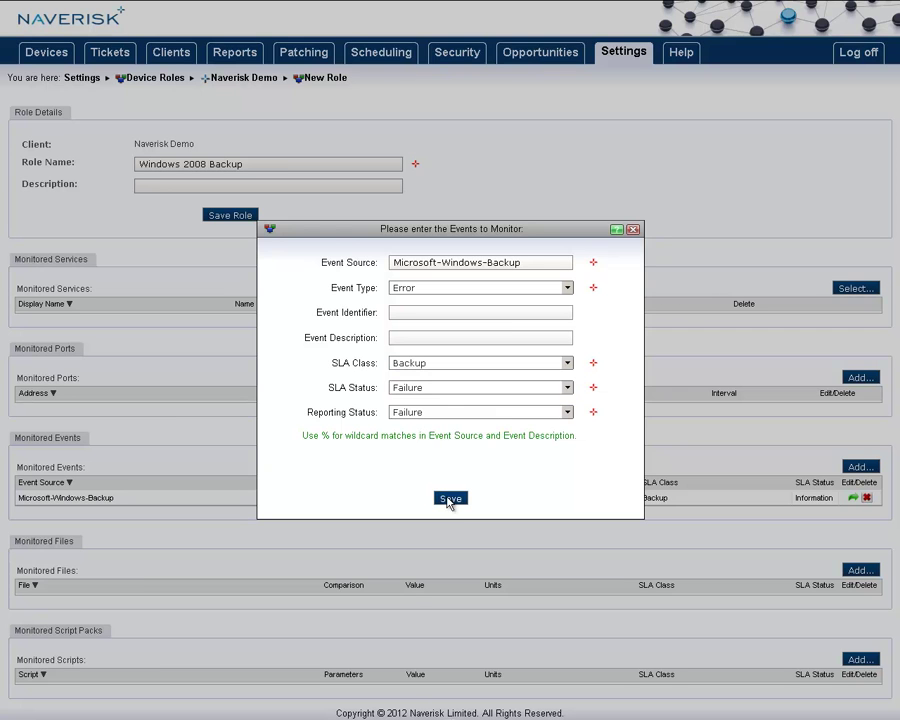
left_click(450, 498)
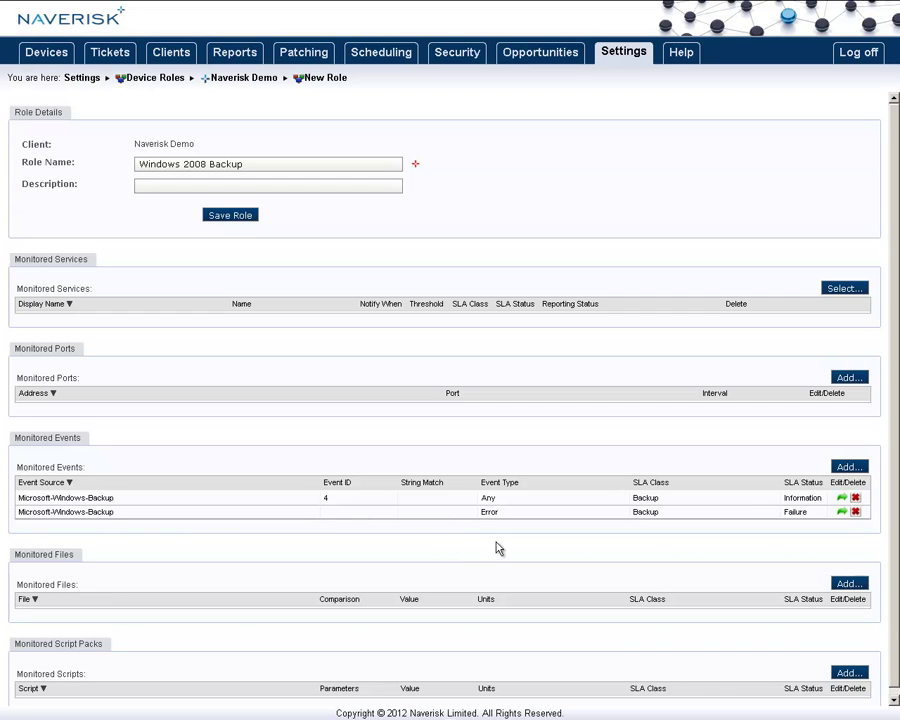
- Examine the comparison options for monitored files and the recheck time units for monitored scripts without adding either
left_click(849, 583)
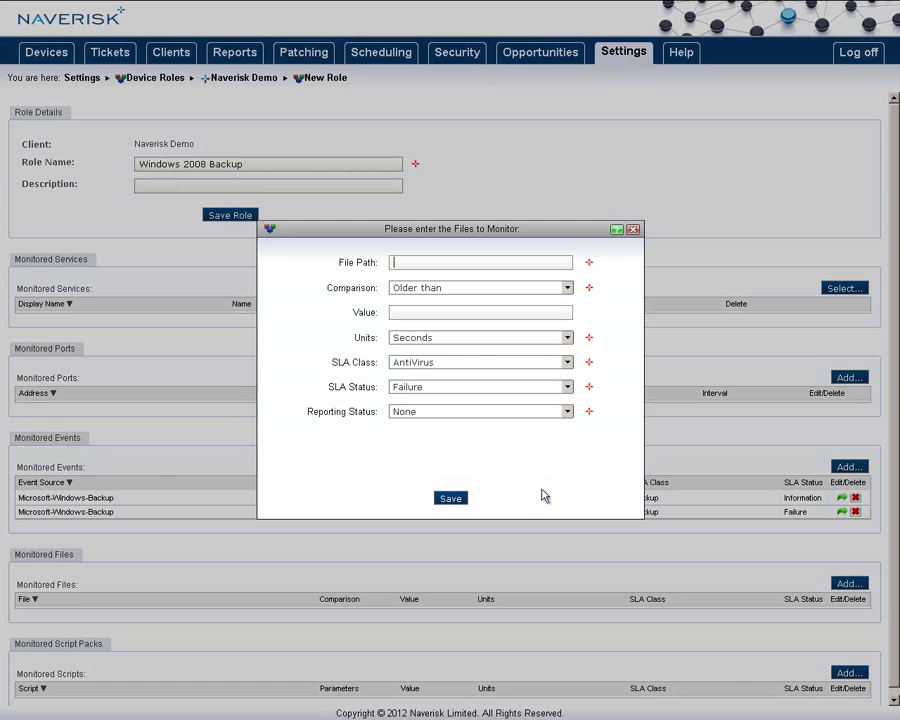
left_click(436, 287)
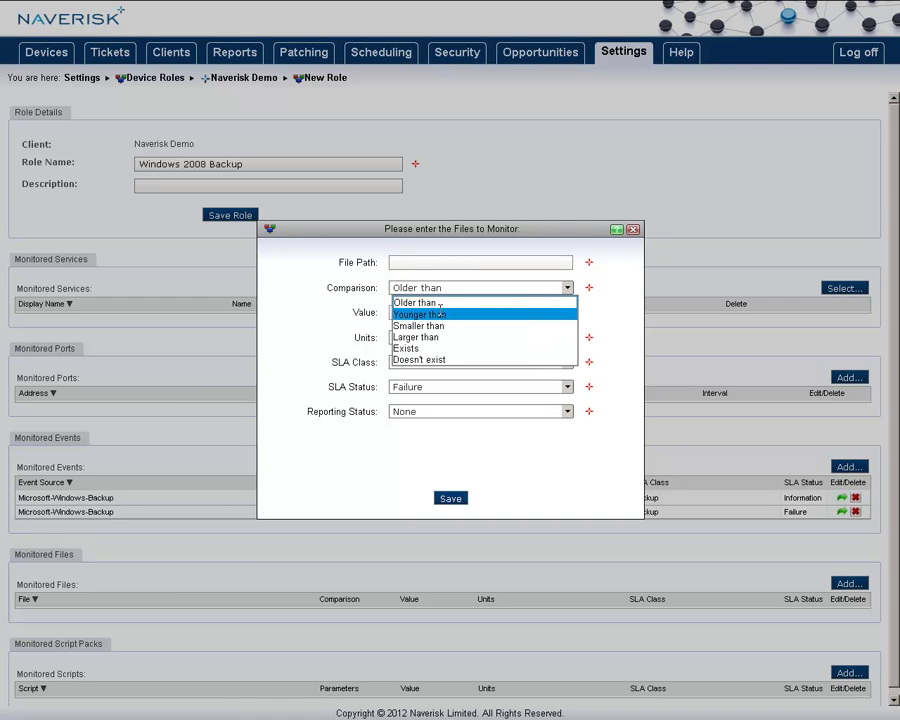
left_click(632, 230)
scroll(500, 420, "down", 1)
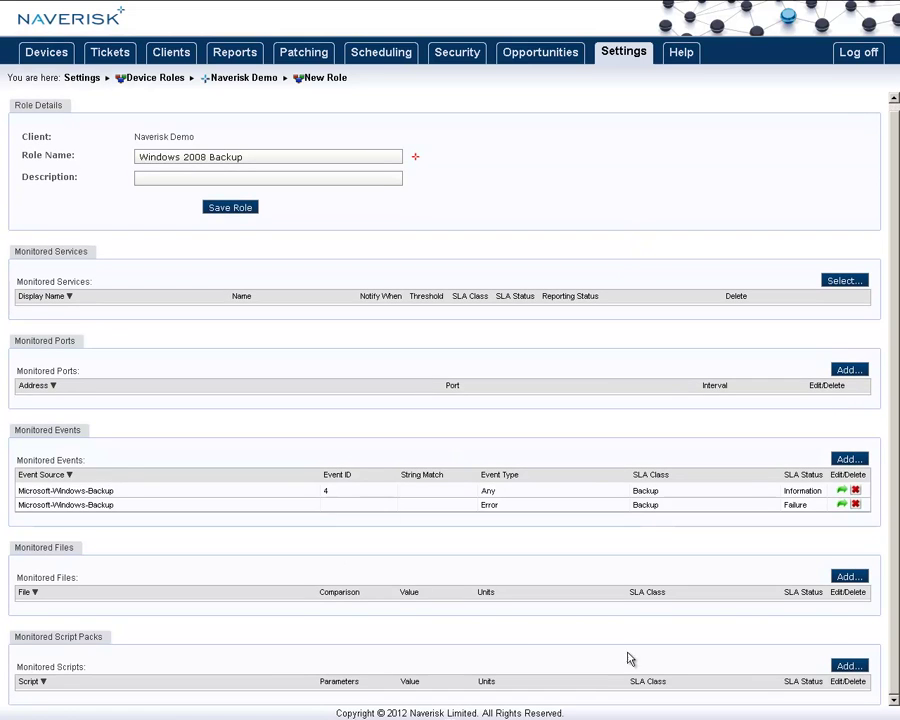
left_click(842, 667)
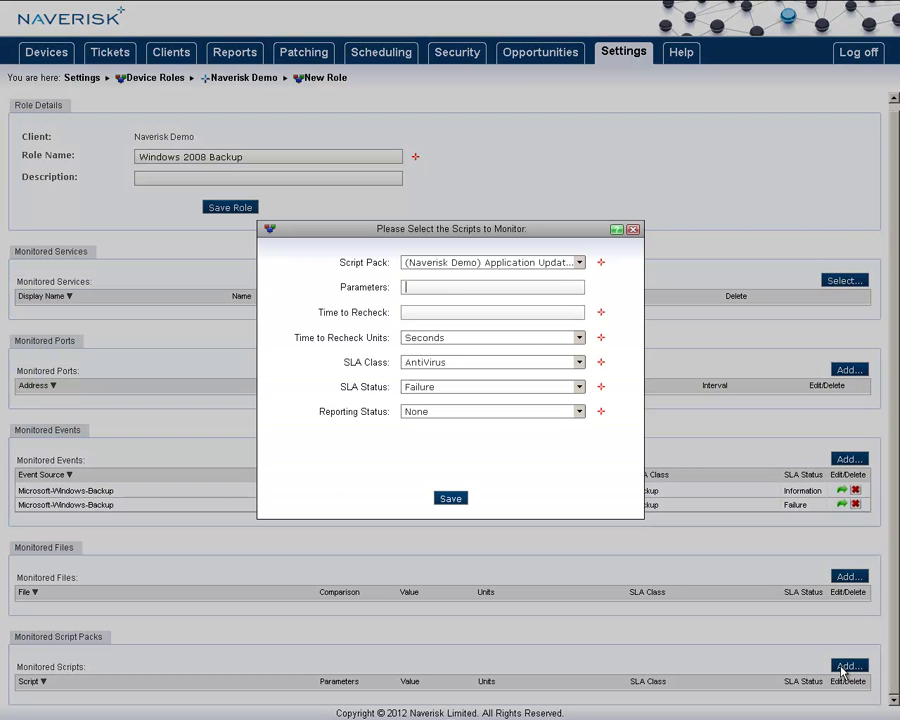
left_click(578, 338)
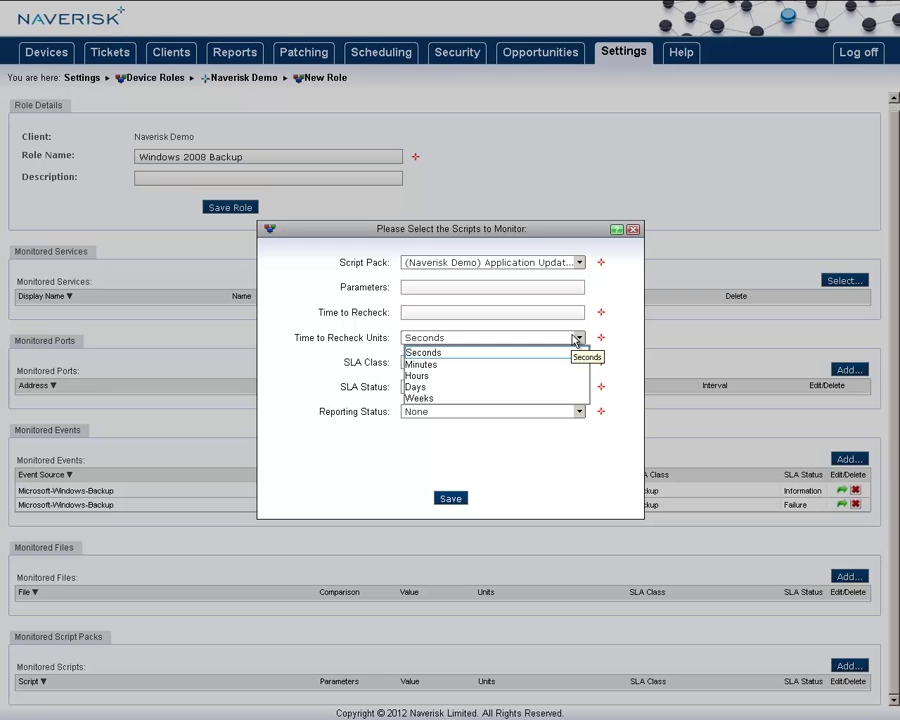
left_click(578, 338)
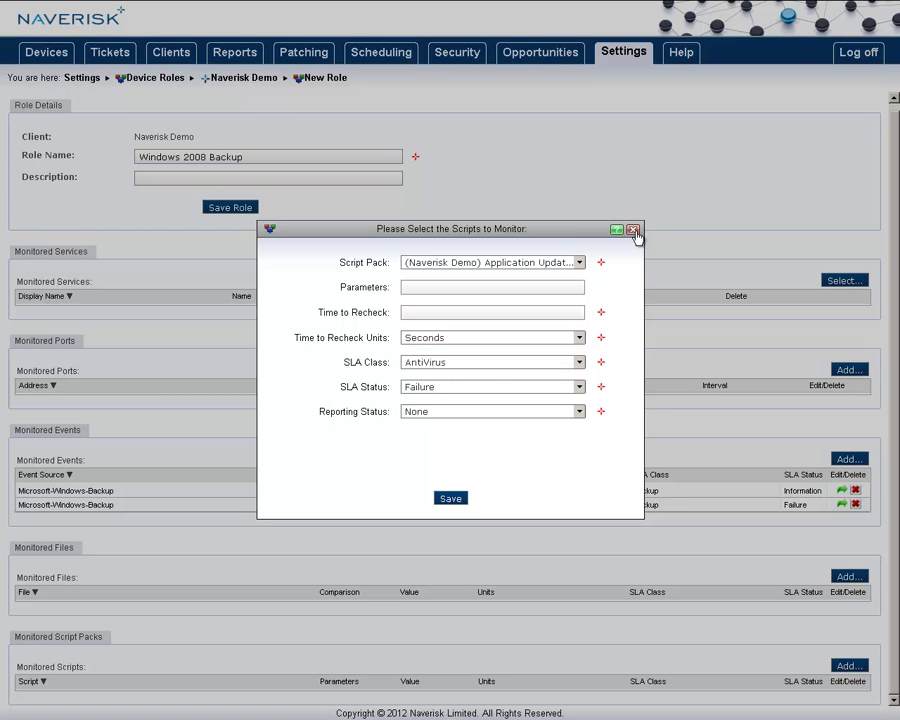
left_click(632, 230)
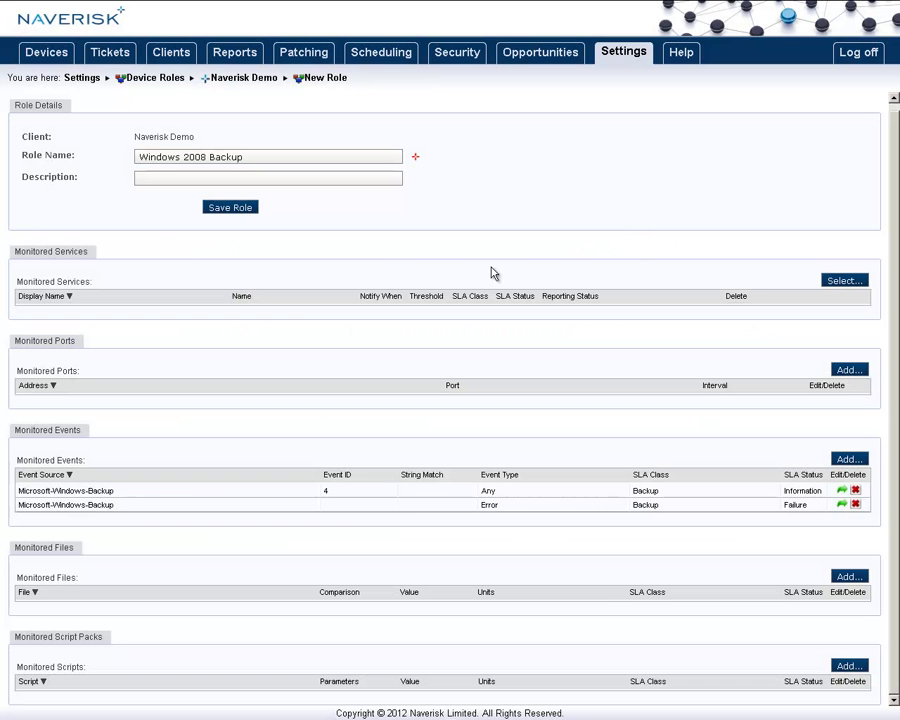
- Save the device role and copy only the Windows 2008 Backup template to all clients, overwriting existing templates of the same name
left_click(215, 211)
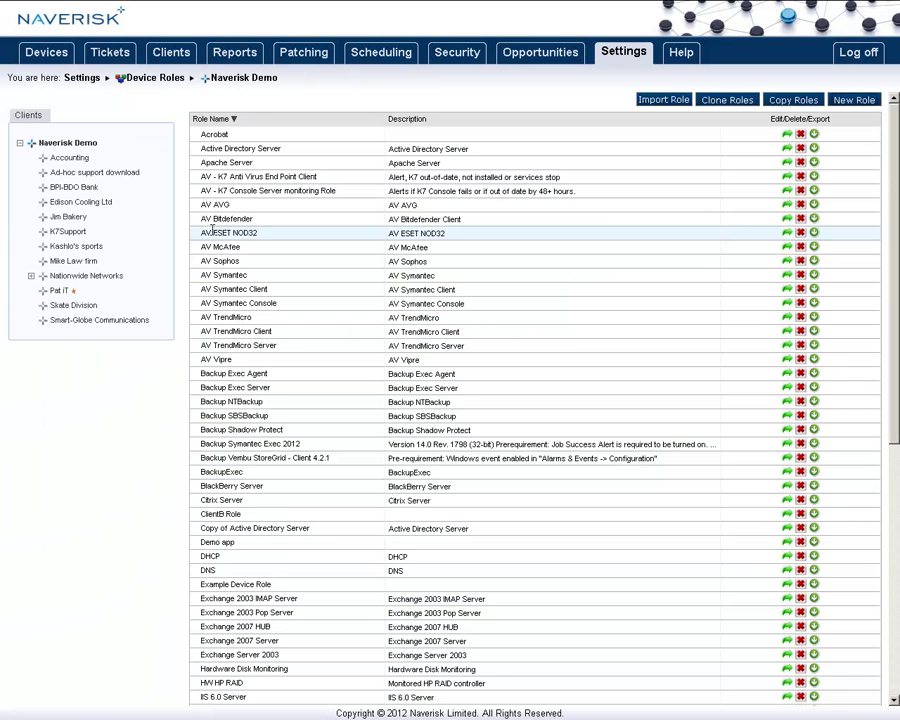
left_click(807, 104)
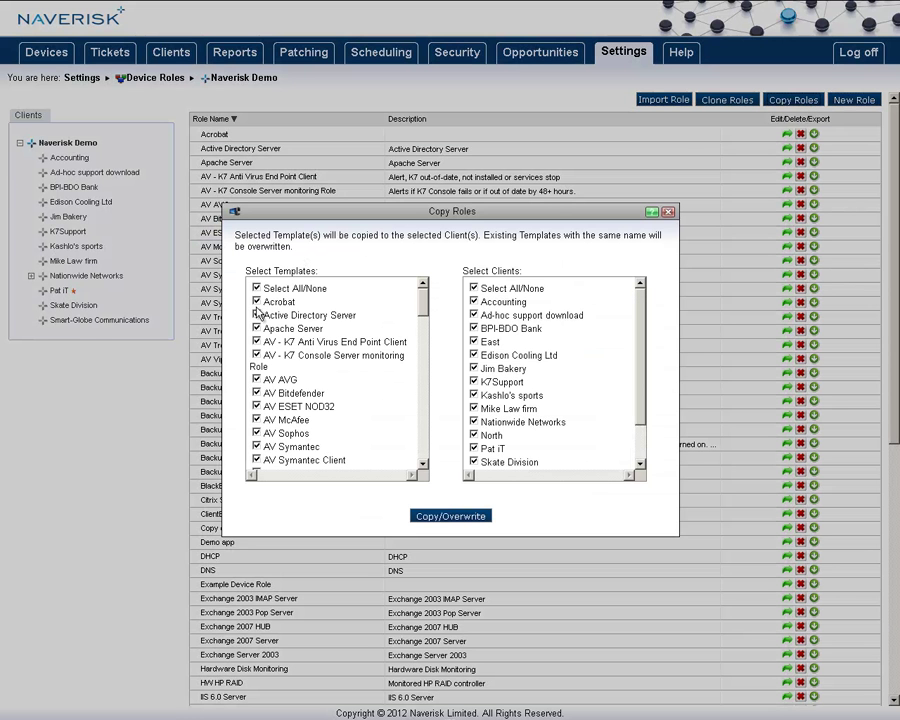
left_click(256, 287)
scroll(325, 345, "down", 5)
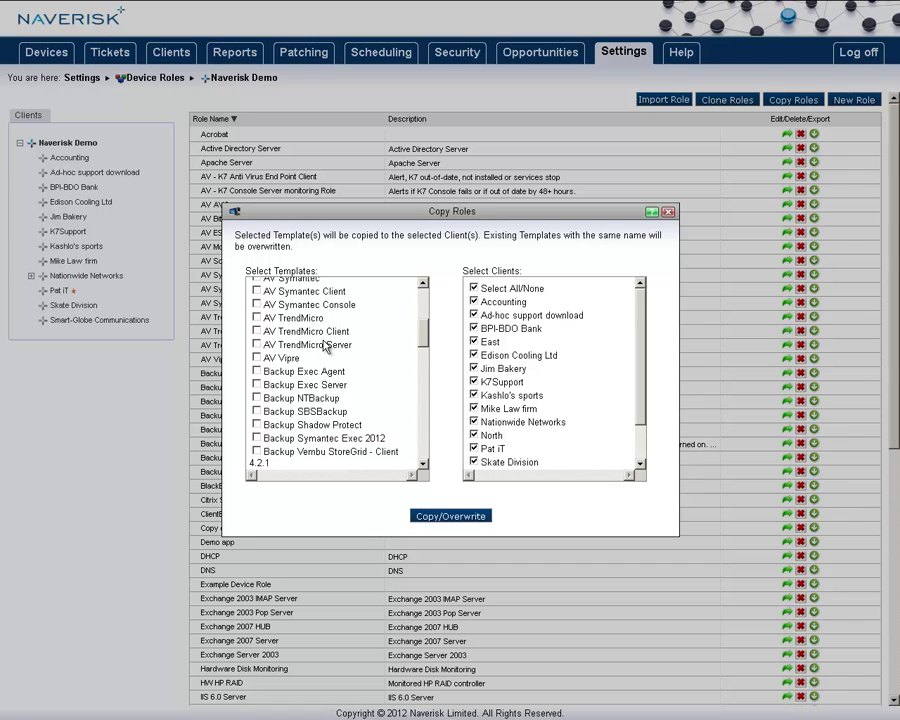
scroll(325, 345, "down", 12)
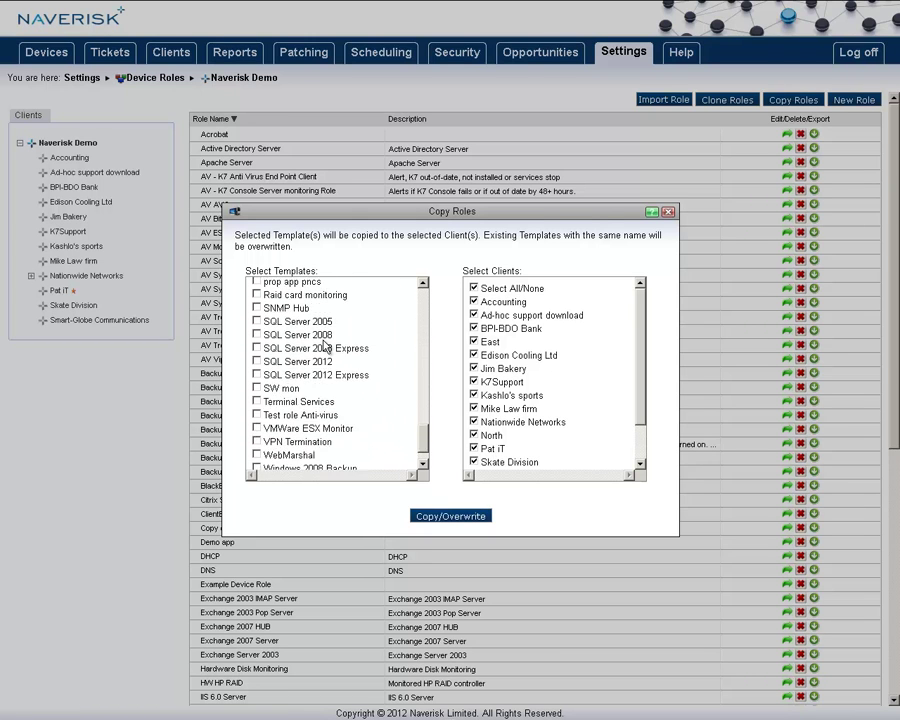
scroll(325, 345, "down", 2)
left_click(256, 437)
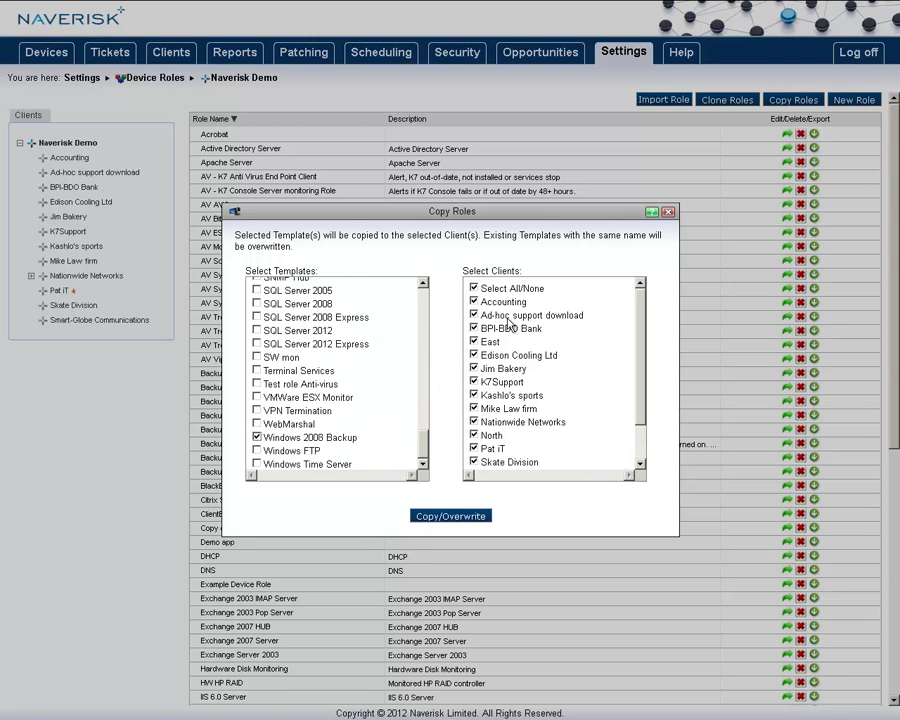
left_click(433, 518)
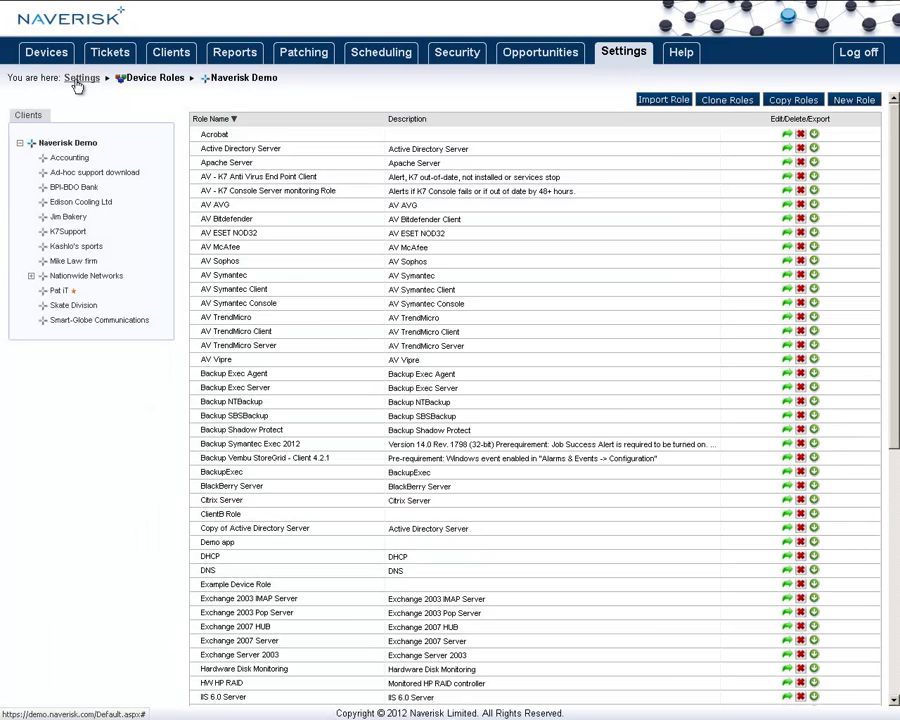
- Add the Windows 2008 Backup role to the Server 2008 Hyper-V device belonging to Kashlo's sports
left_click(44, 54)
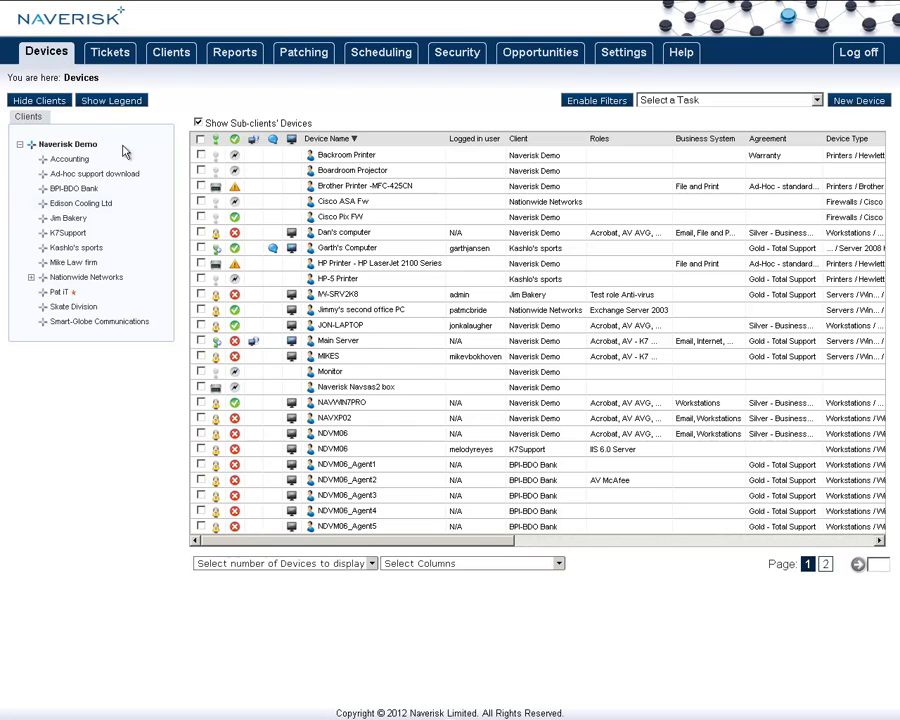
left_click(74, 248)
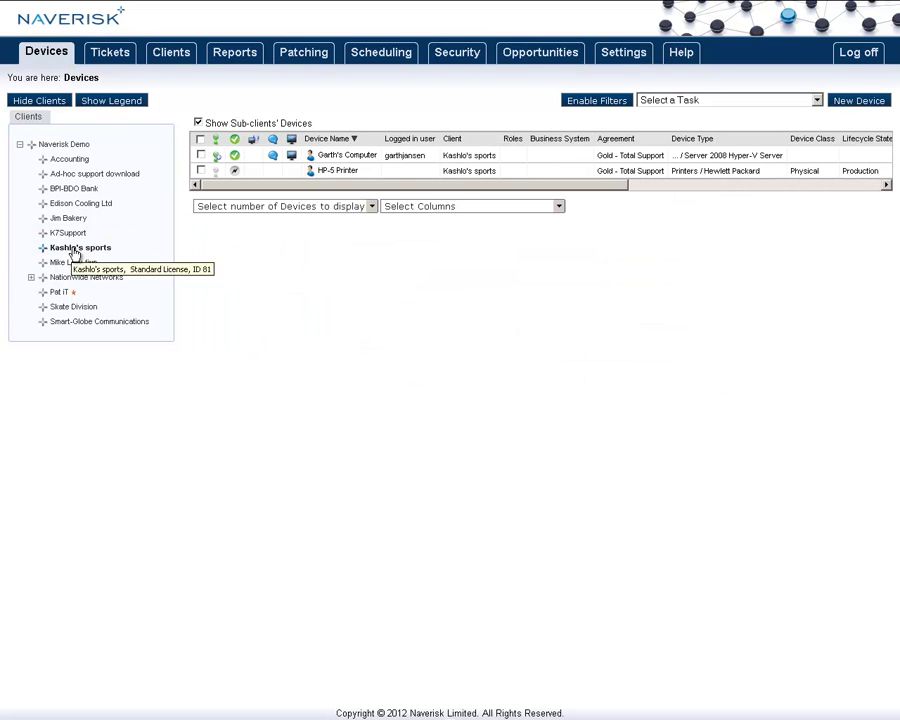
left_click(201, 155)
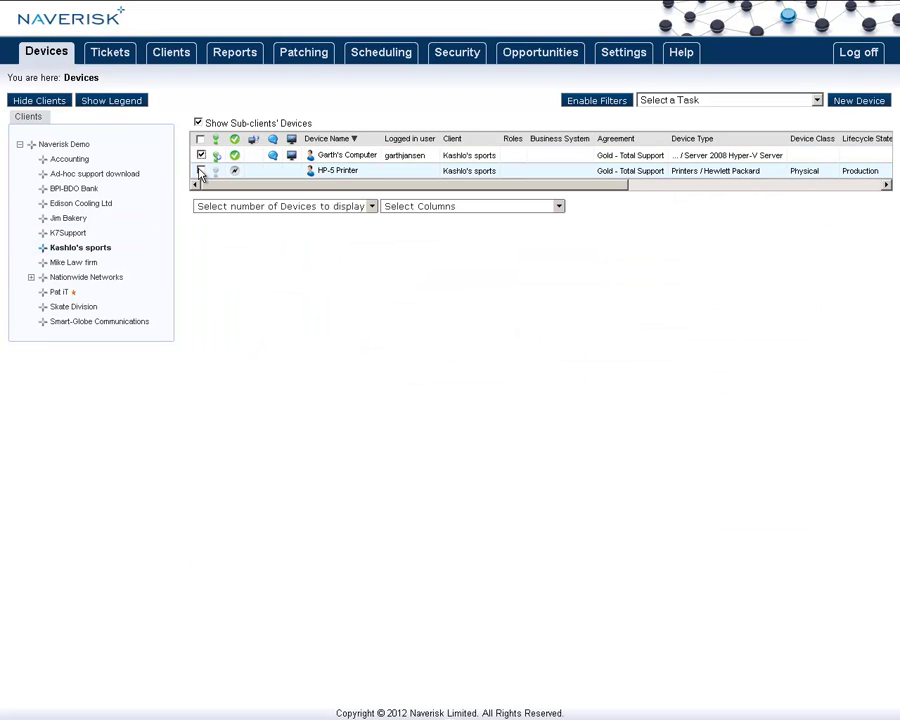
left_click(731, 101)
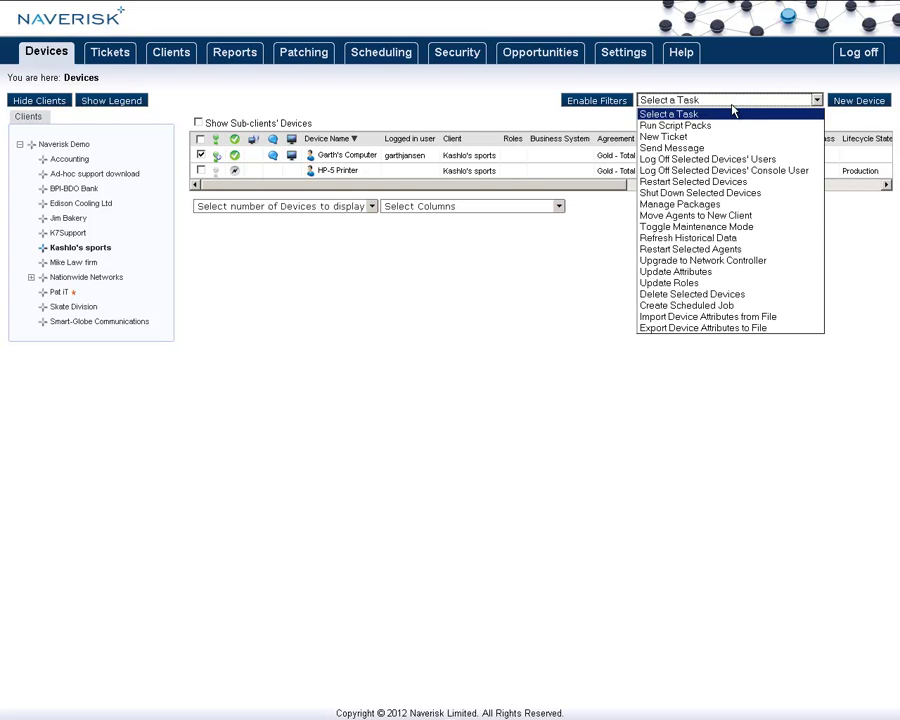
left_click(702, 288)
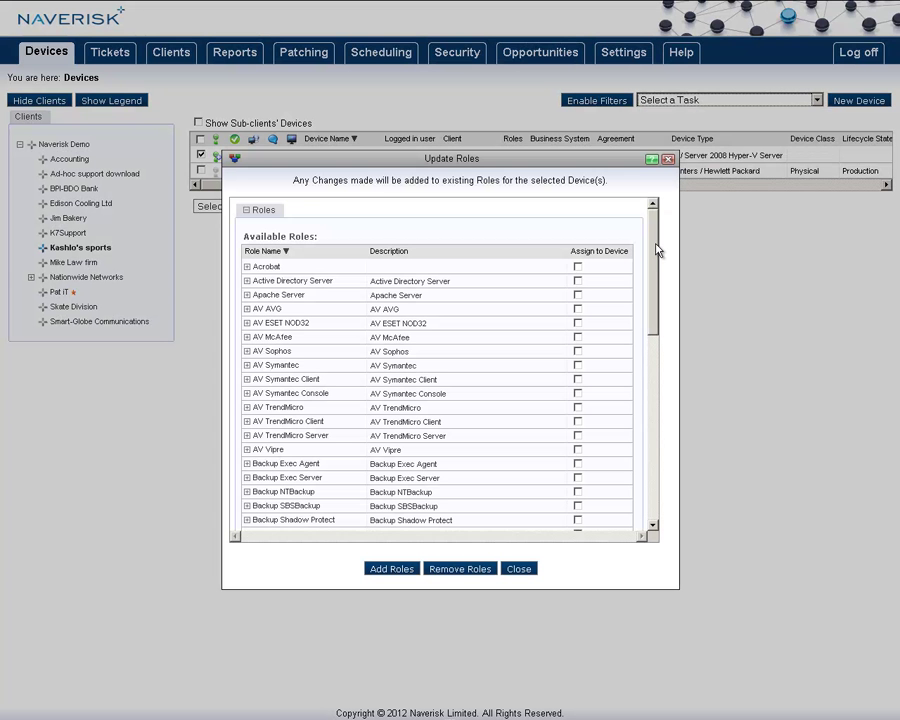
left_click_drag(657, 249, 657, 440)
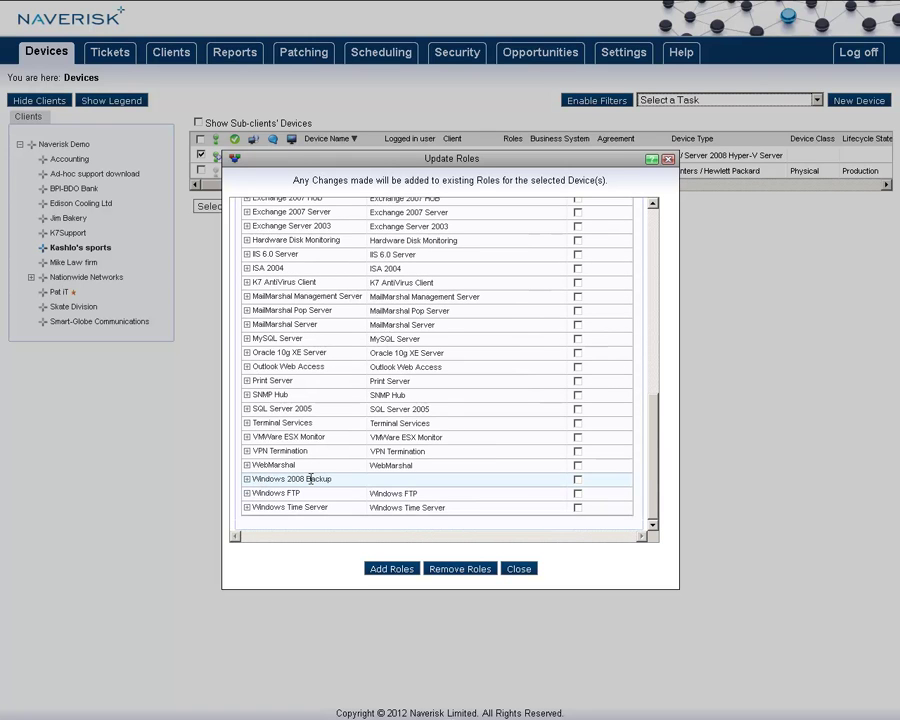
left_click(578, 480)
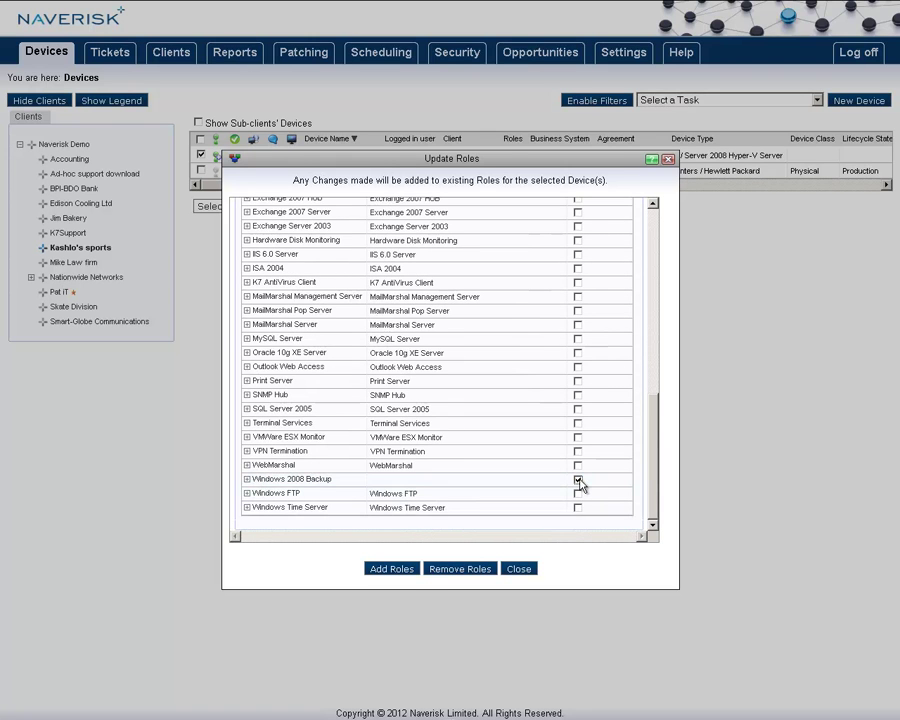
left_click(391, 568)
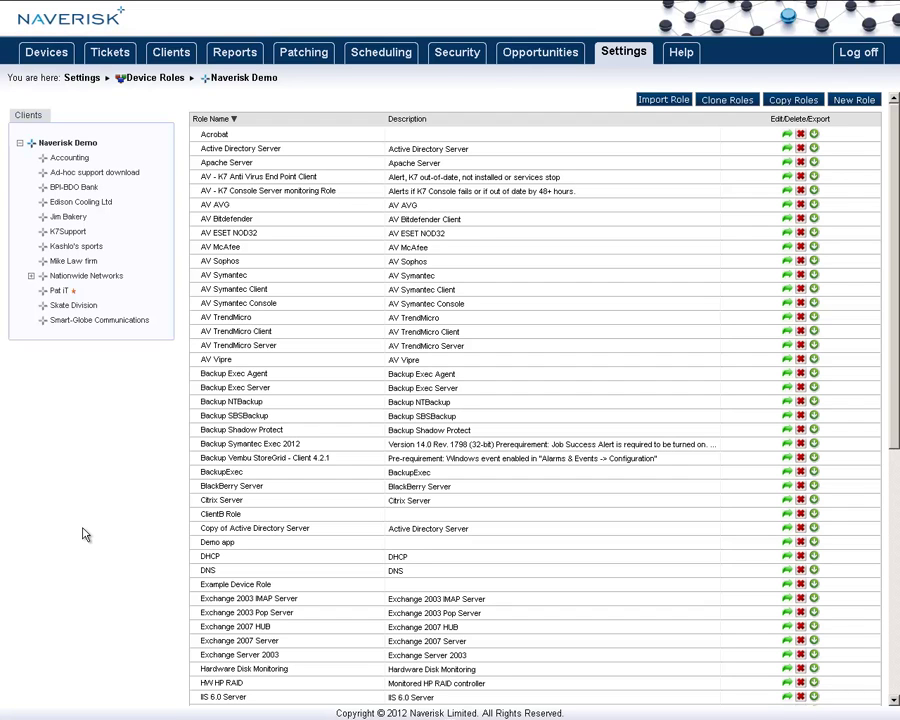
- Download the Microsoft Security Essentials Monitoring Role from the antivirus routines in the Routine Store
left_click(681, 52)
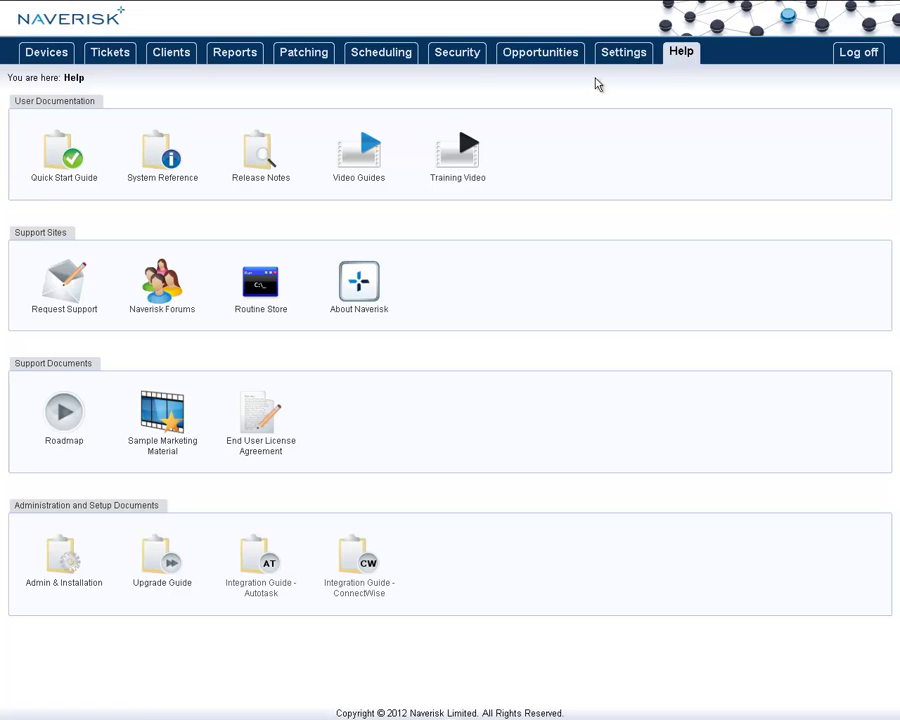
left_click(255, 300)
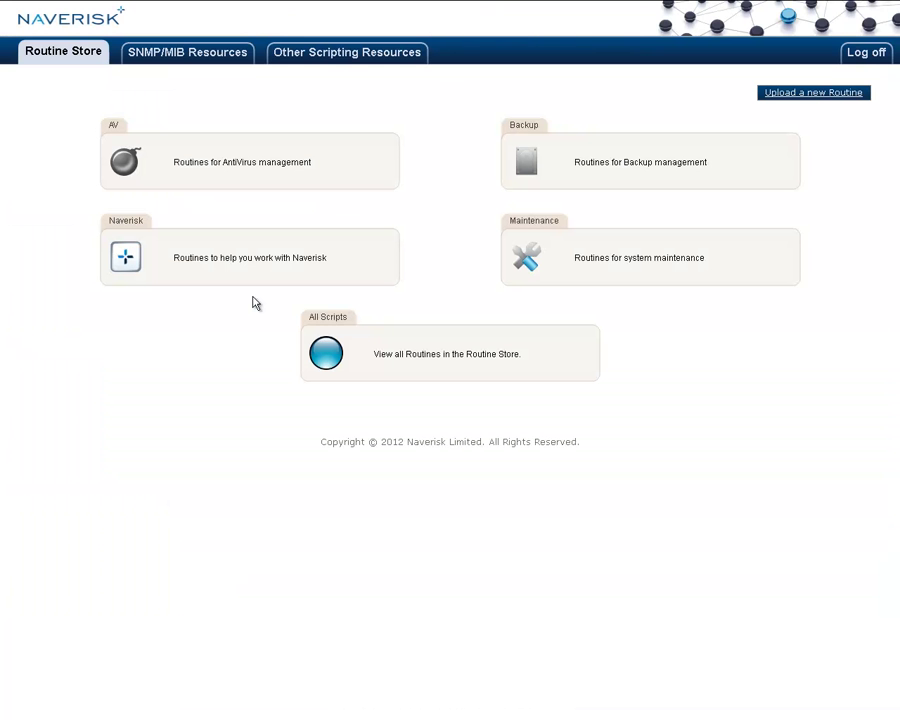
left_click(223, 162)
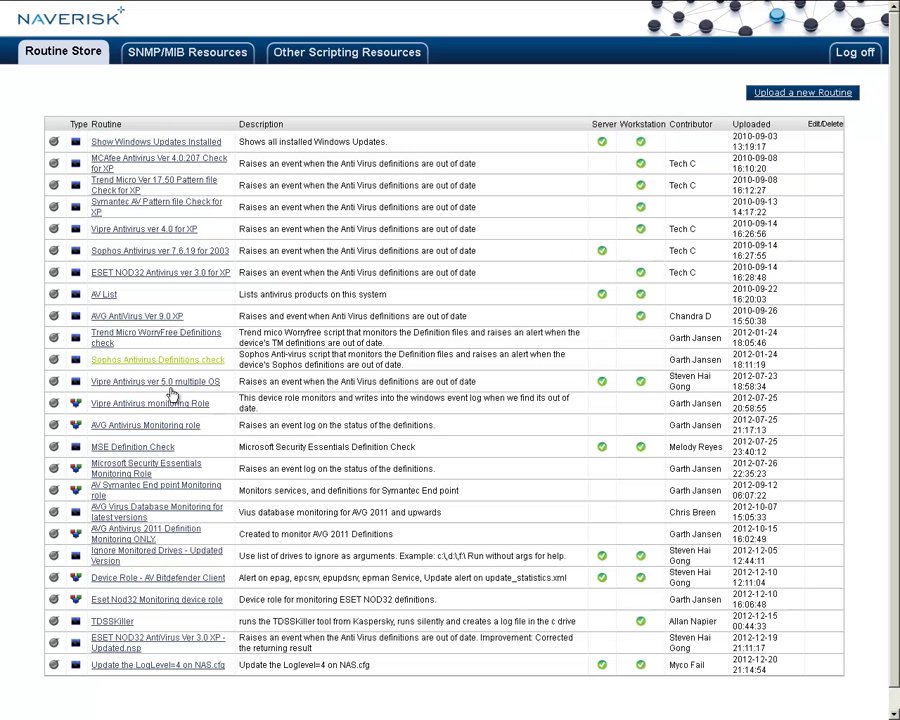
left_click(187, 474)
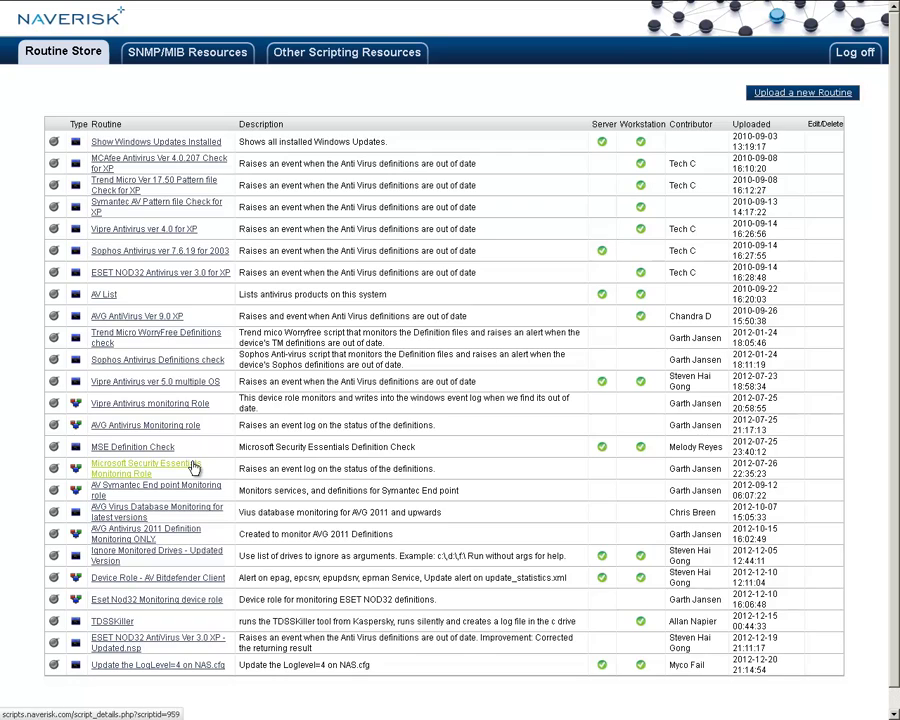
left_click(450, 317)
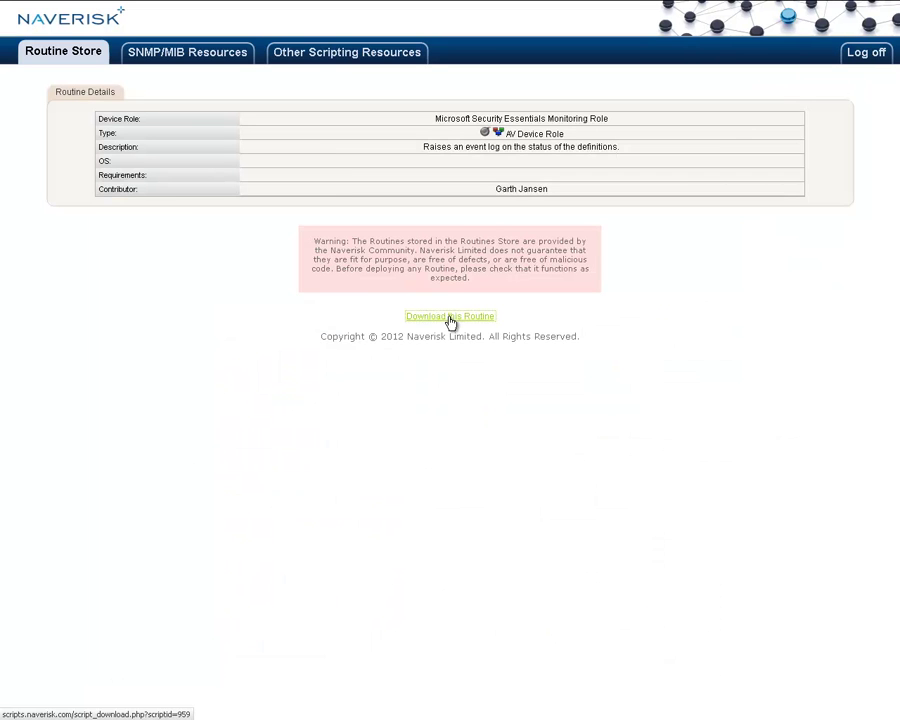
left_click(505, 513)
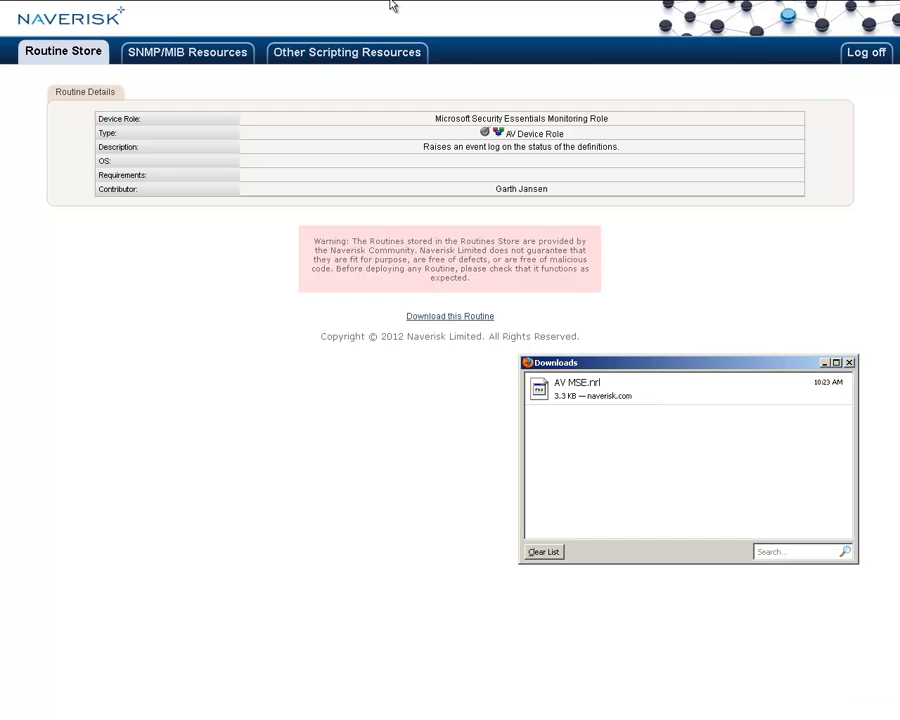
- Import the downloaded AV MSE.nrl file into the Naverisk Demo device roles and open the role copying options
left_click(121, 13)
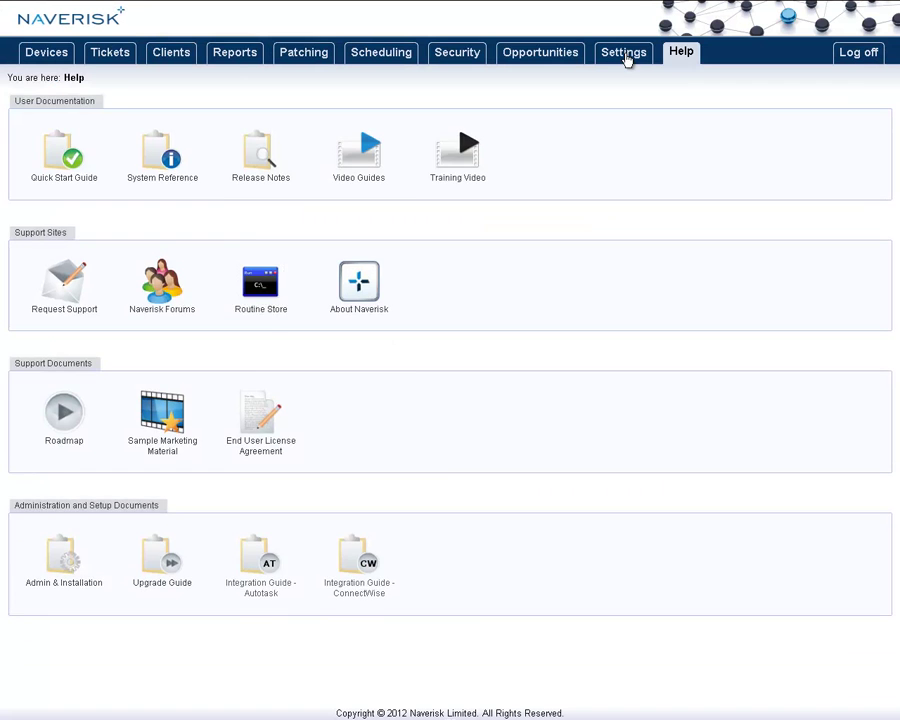
left_click(625, 62)
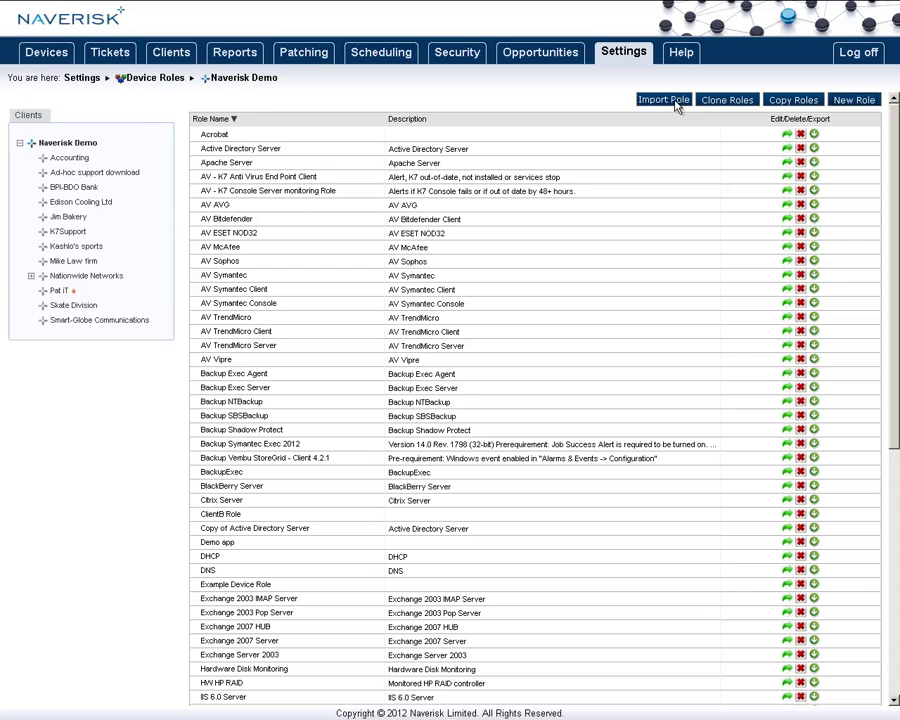
left_click(678, 100)
left_click(366, 234)
left_click(366, 234)
left_click(366, 234)
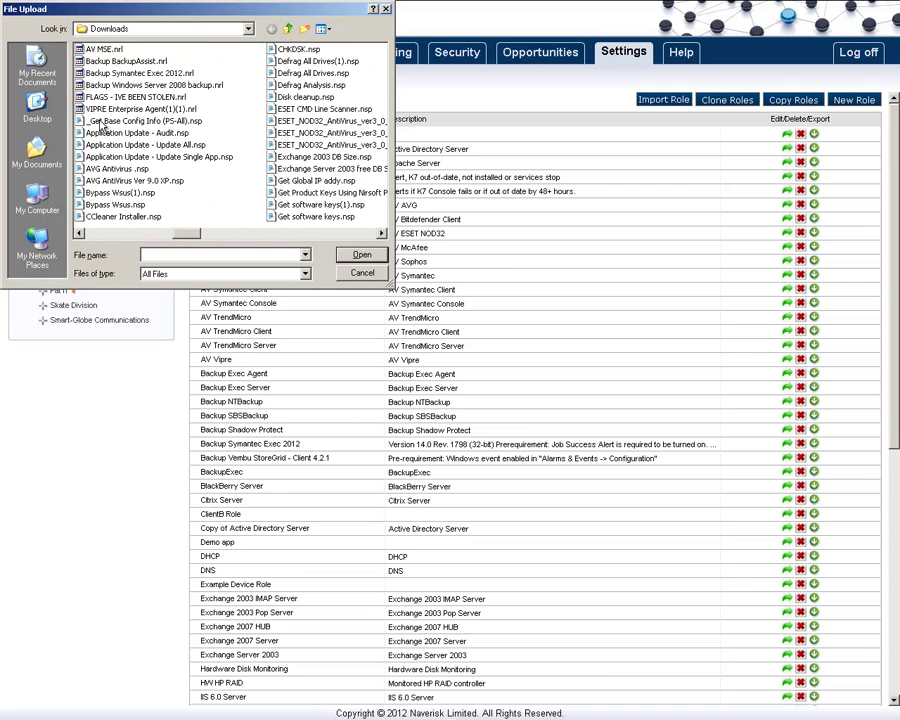
left_click(103, 49)
left_click(361, 254)
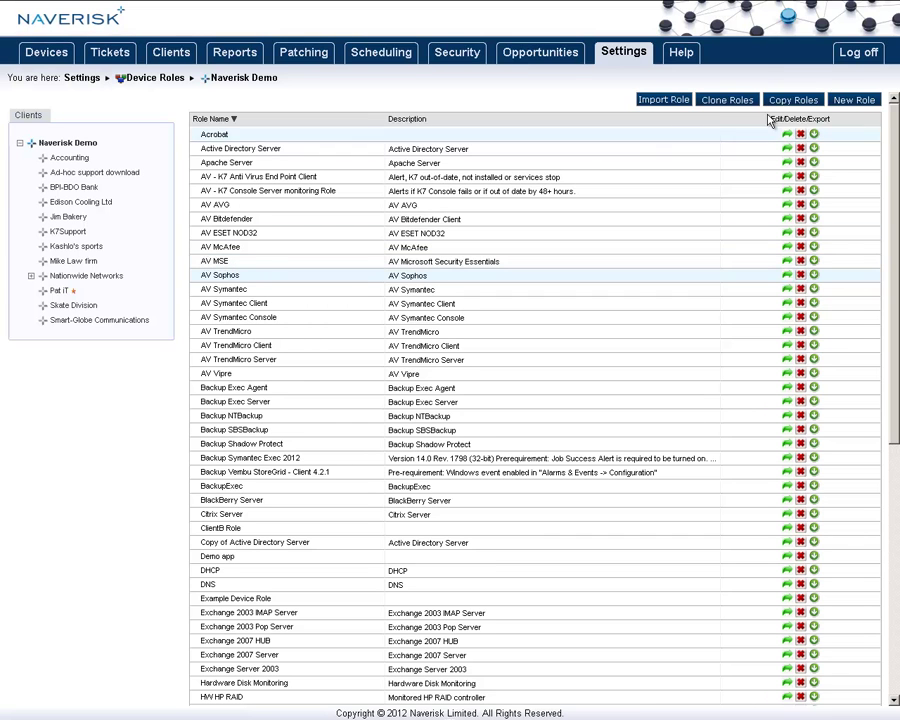
left_click(796, 100)
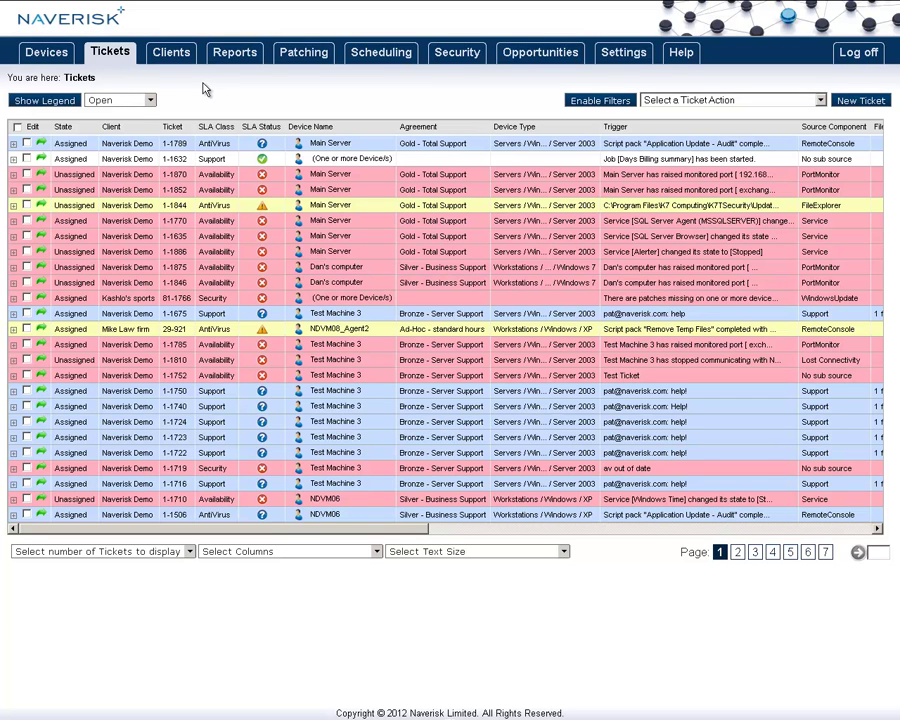
- Enable filters on the open tickets and filter them by SLA class Backup
left_click(618, 103)
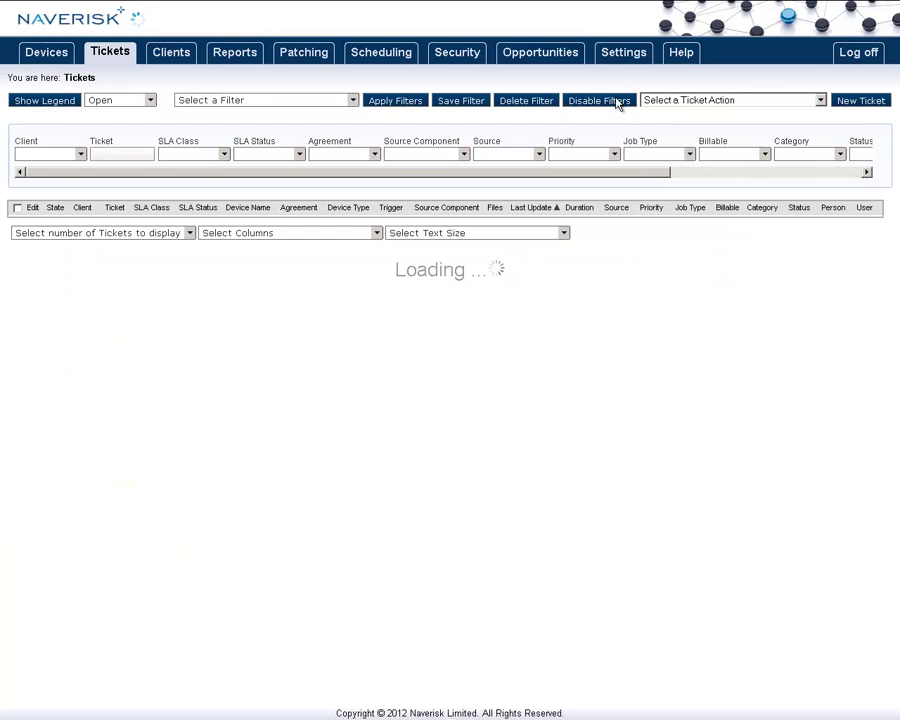
left_click(224, 154)
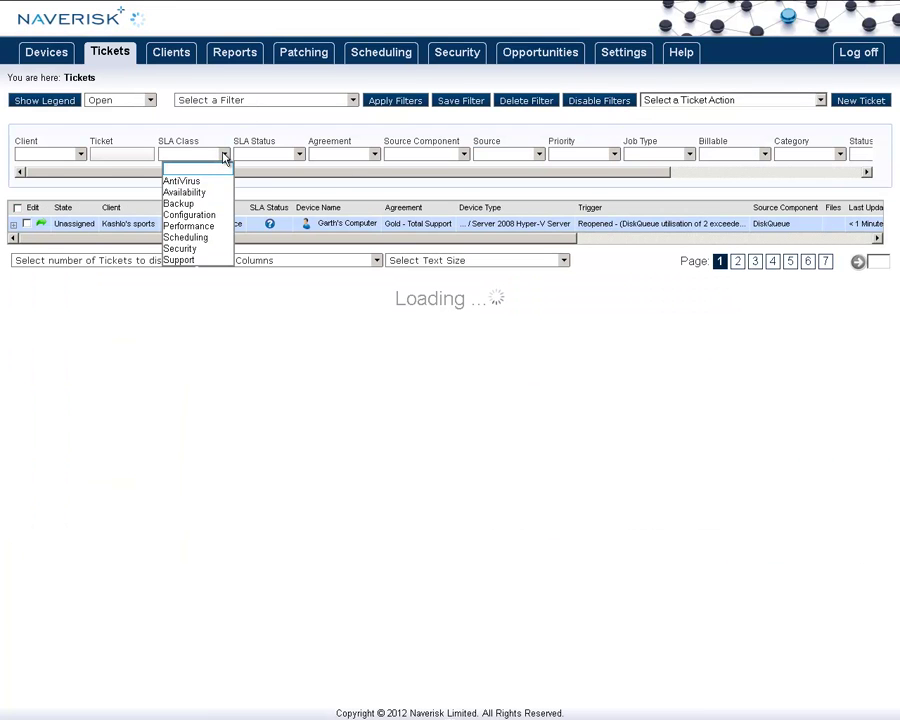
left_click(178, 204)
left_click(417, 102)
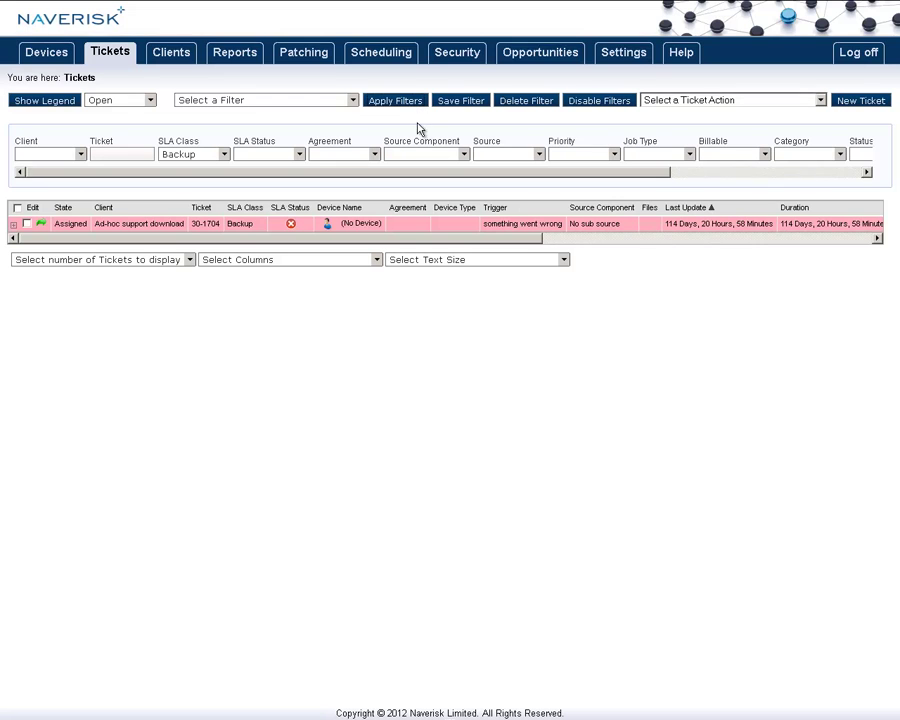
- Save the current ticket filter as Backup Tickets and select it from the saved filters
left_click(462, 101)
left_click(440, 331)
type("Backup Tickets")
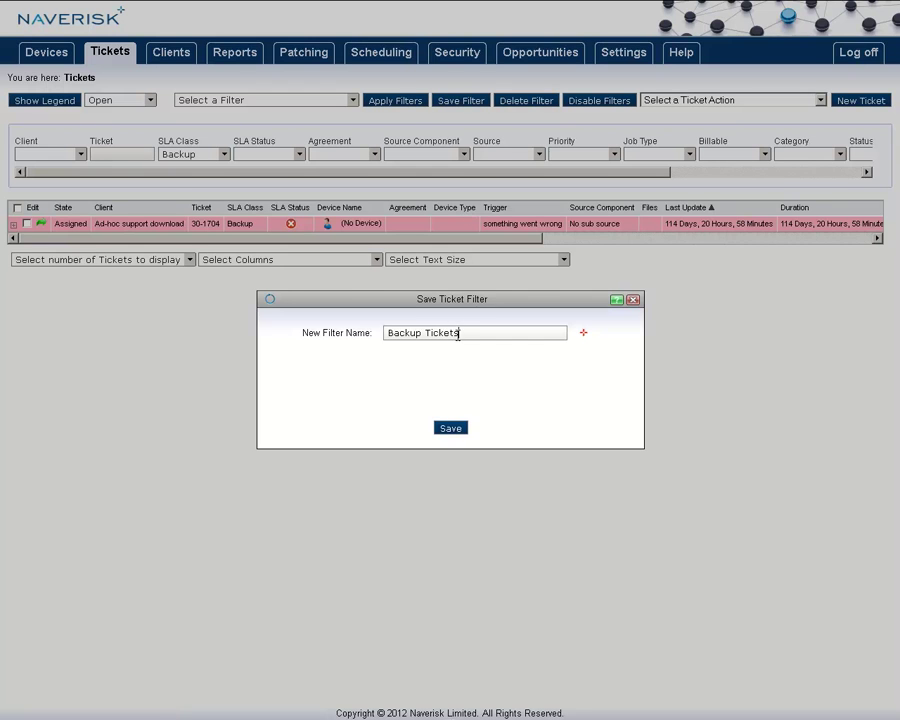
left_click(450, 427)
left_click(352, 101)
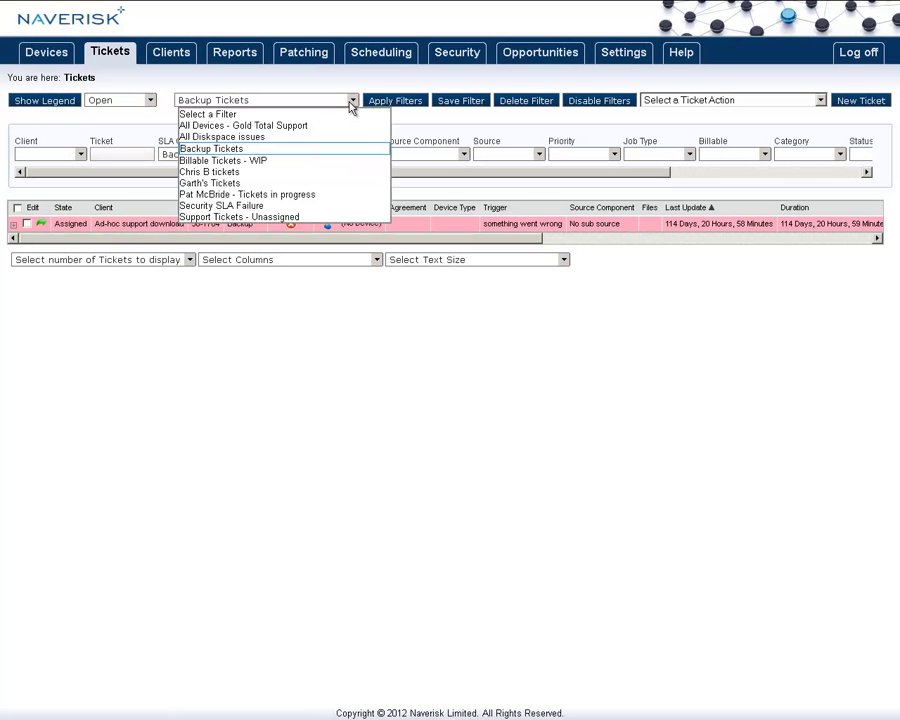
left_click(270, 150)
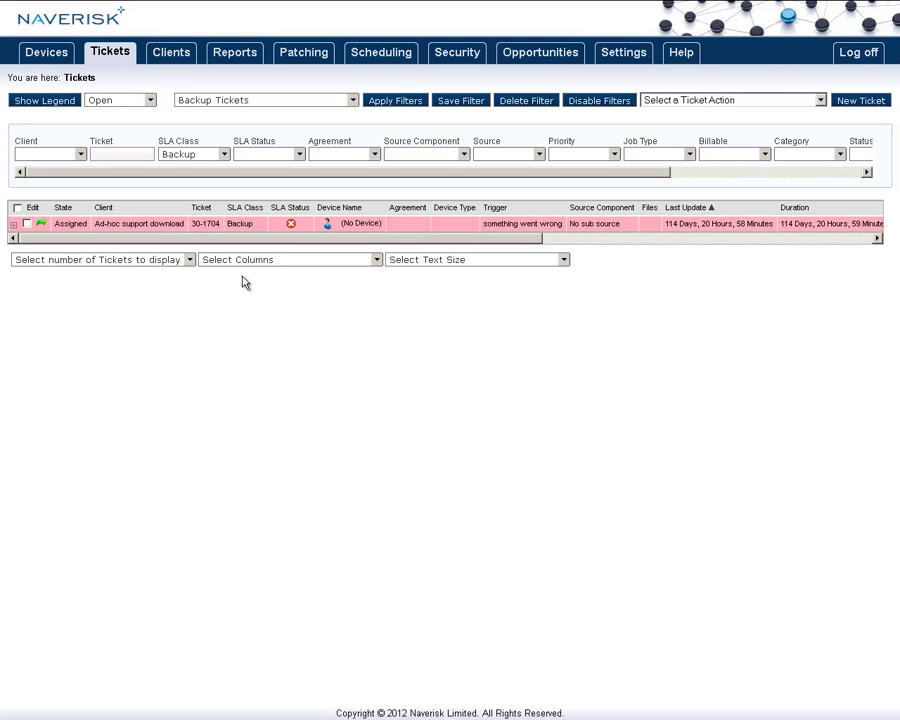
- Create a scheduled job for the client Kashlo's sports and name it as the weekly backup report for its recipient
left_click(384, 53)
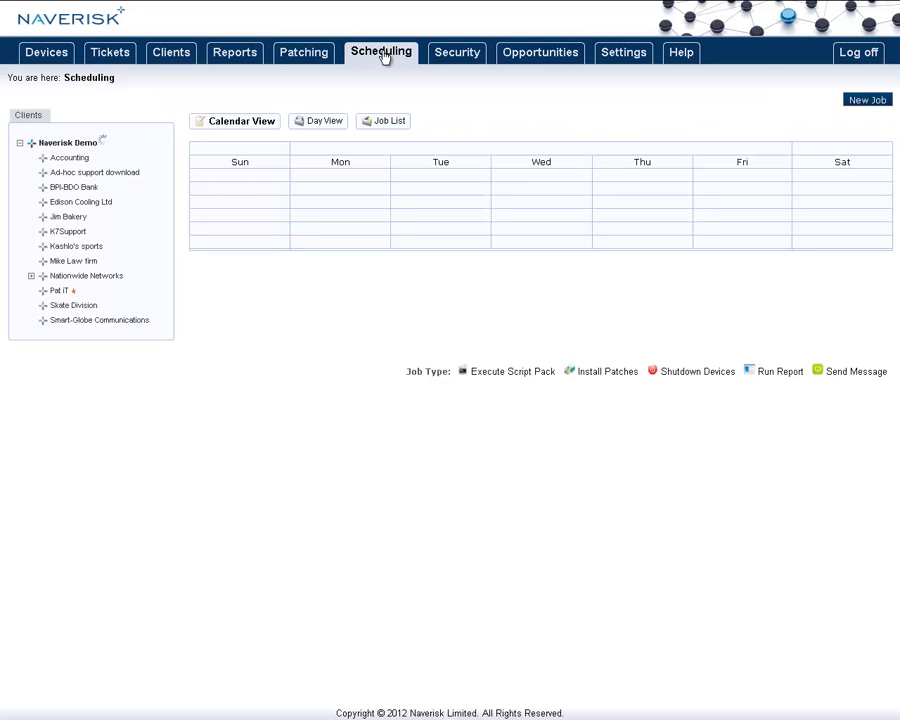
left_click(76, 246)
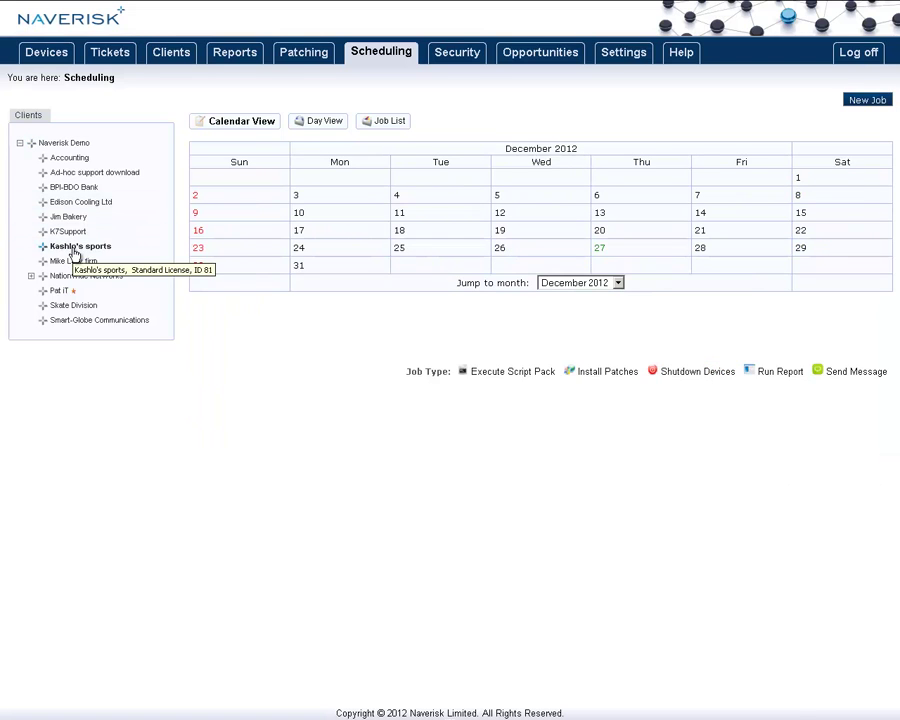
left_click(878, 100)
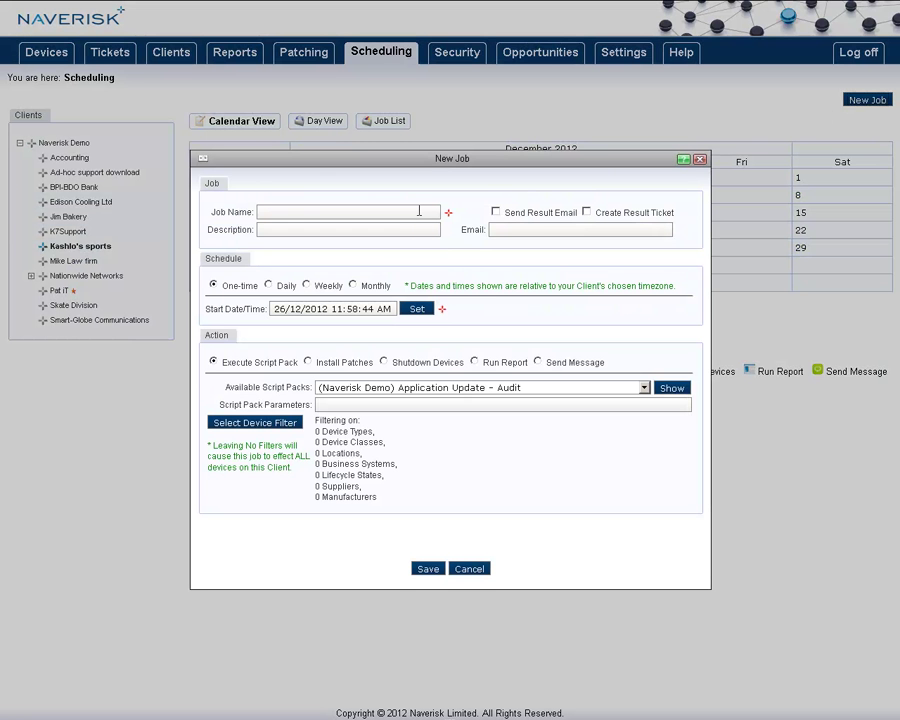
type("Weekly Backup report for Adam")
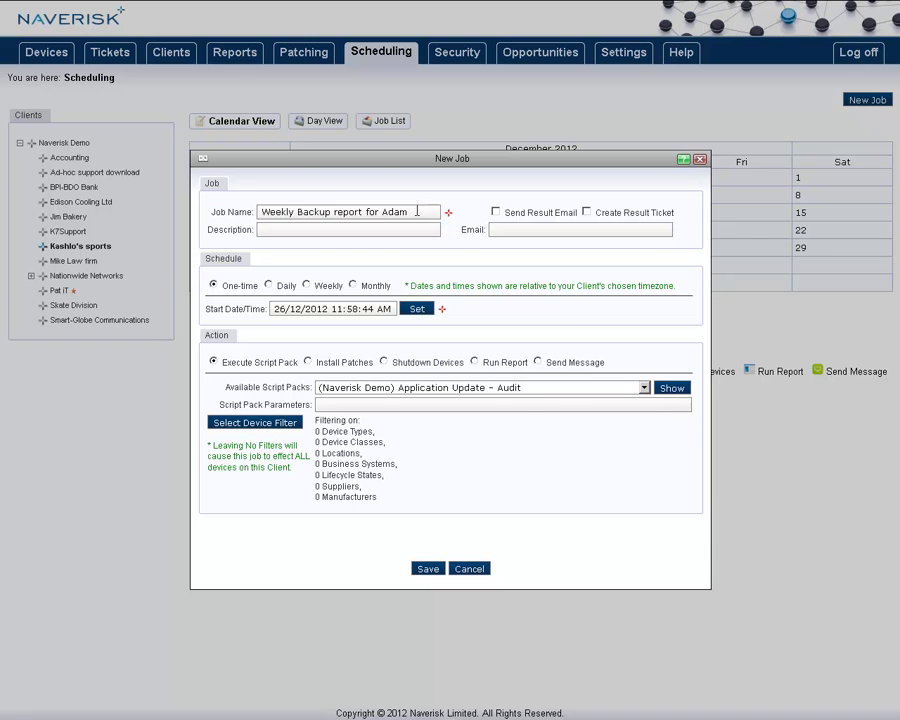
- Set the job to recur weekly, every 1 week on Friday, with a start time of 12:00:44 PM
left_click(306, 285)
left_click(430, 311)
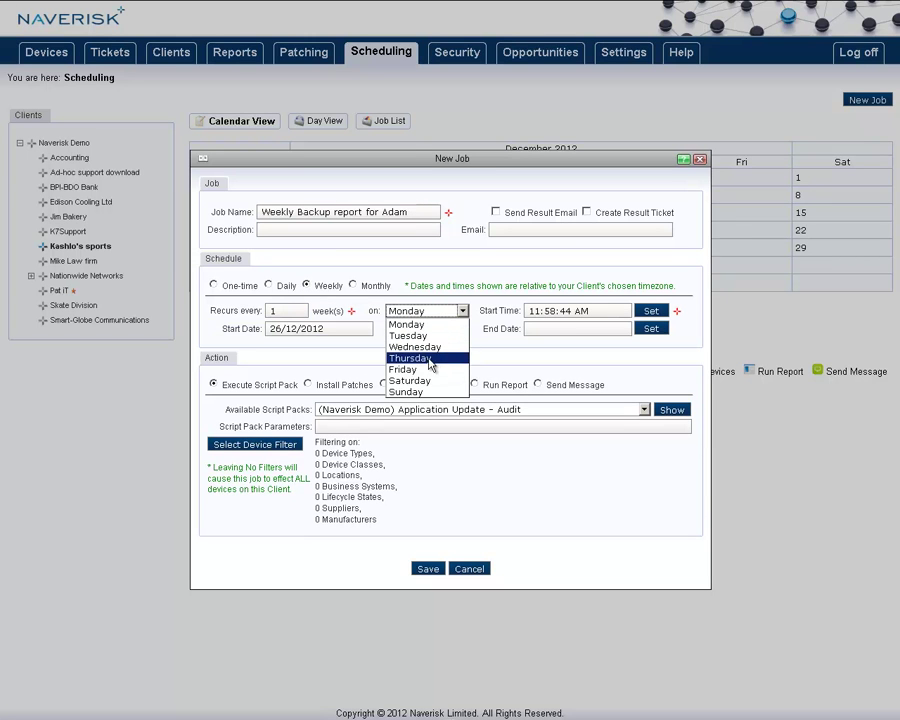
left_click(430, 370)
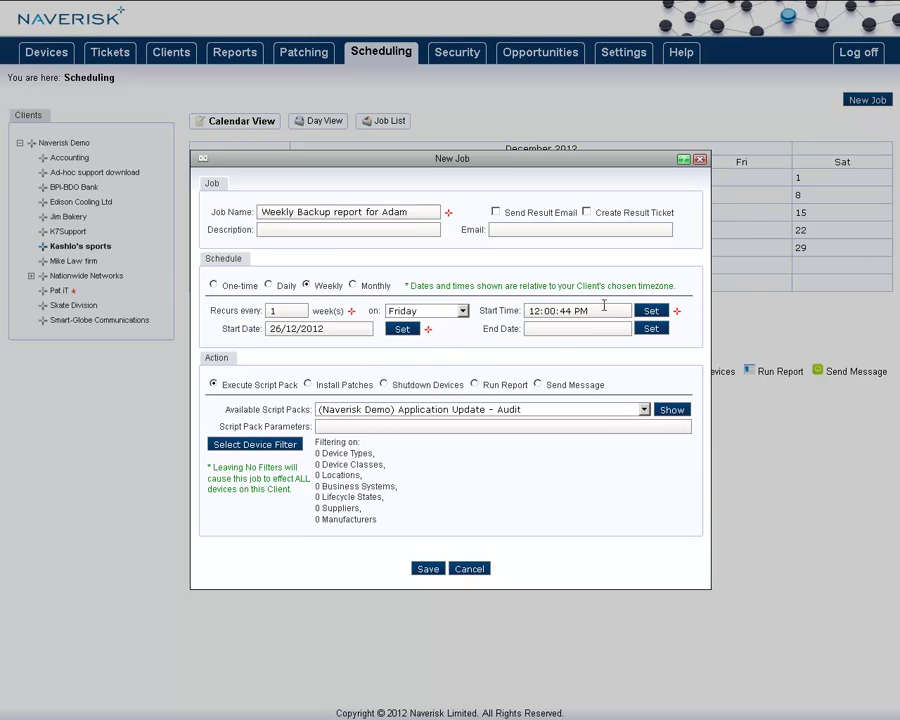
- Make the job run the Backup Detail report for Last Week in PDF format, enter the recipient e-mail addresses and save the job
left_click(475, 384)
left_click(400, 410)
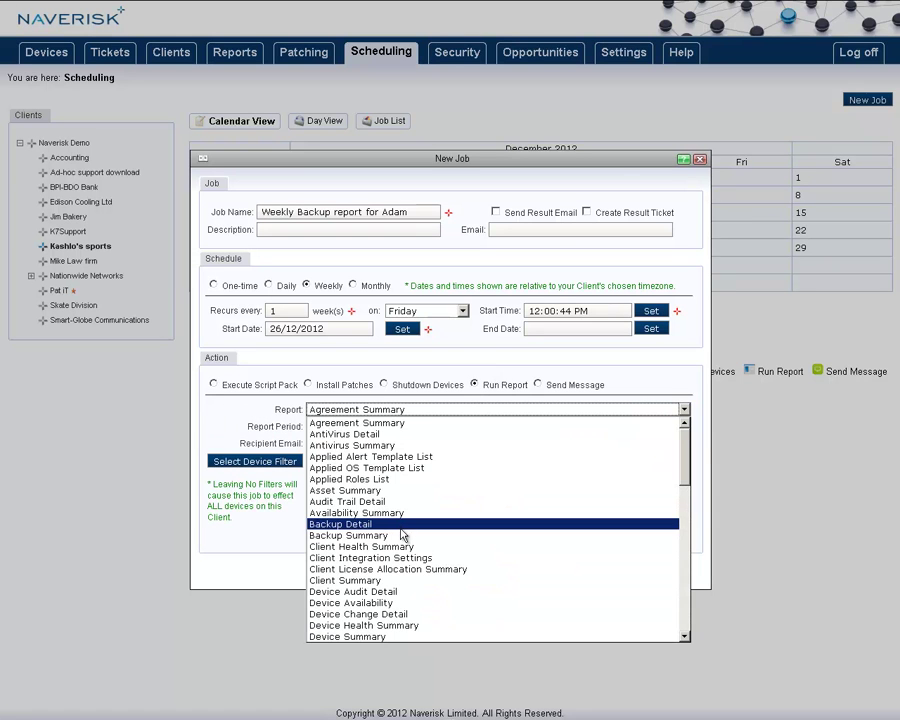
left_click(460, 527)
left_click(382, 427)
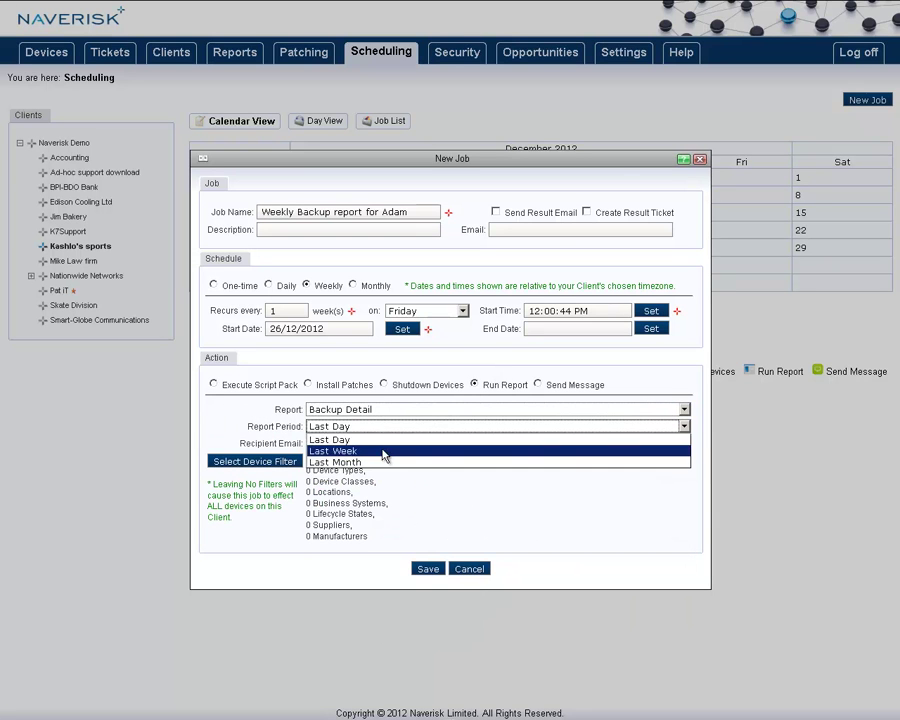
left_click(384, 451)
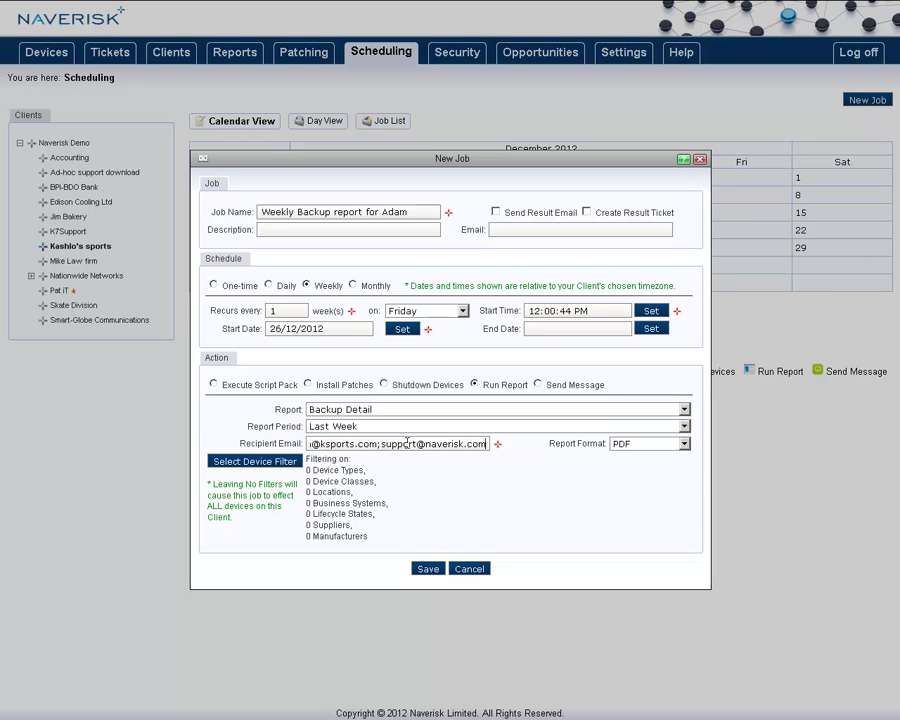
key("Return")
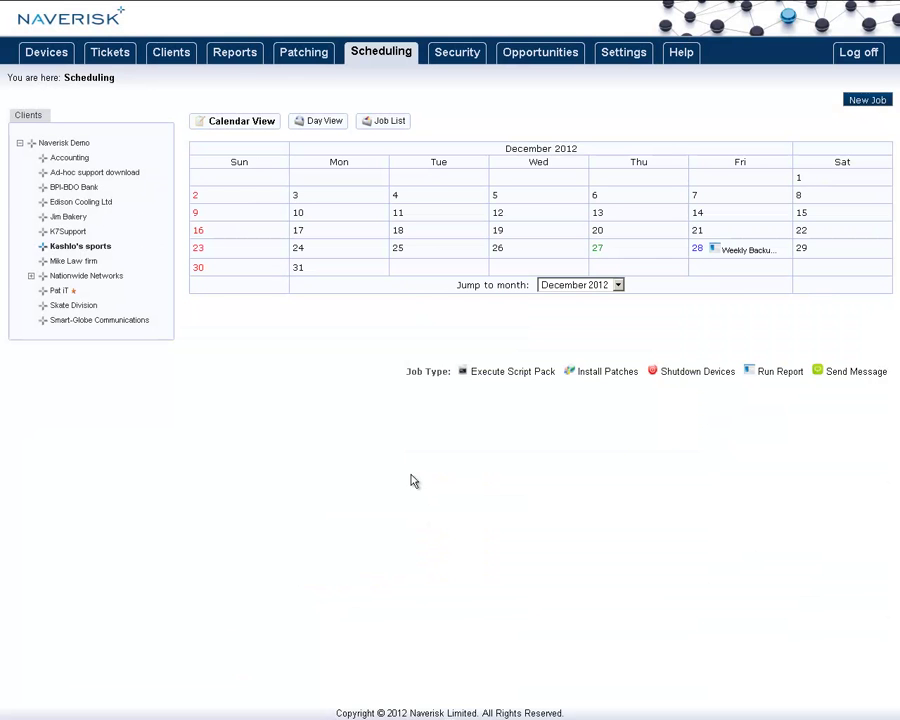
- Generate the Backup Detail device report for All Clients as PDF, review the daily backup statuses per device and close it
left_click(224, 54)
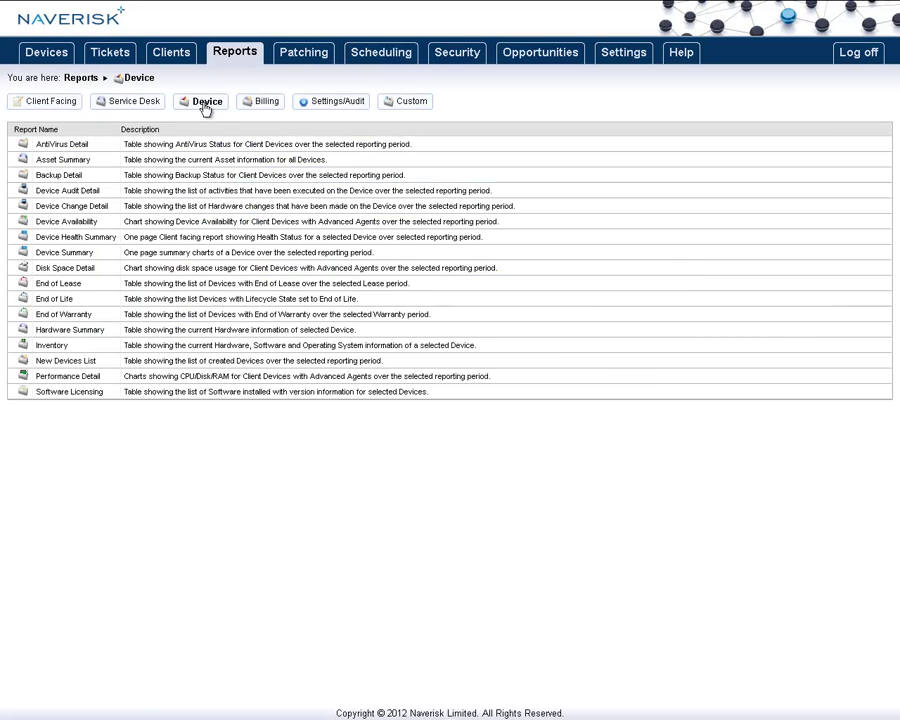
left_click(23, 177)
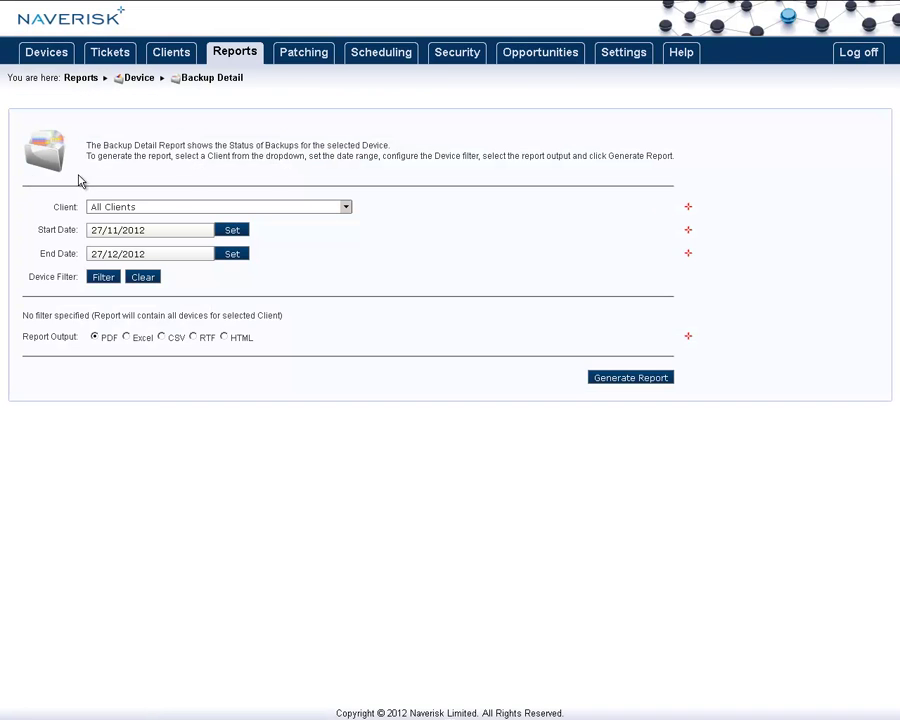
left_click(345, 208)
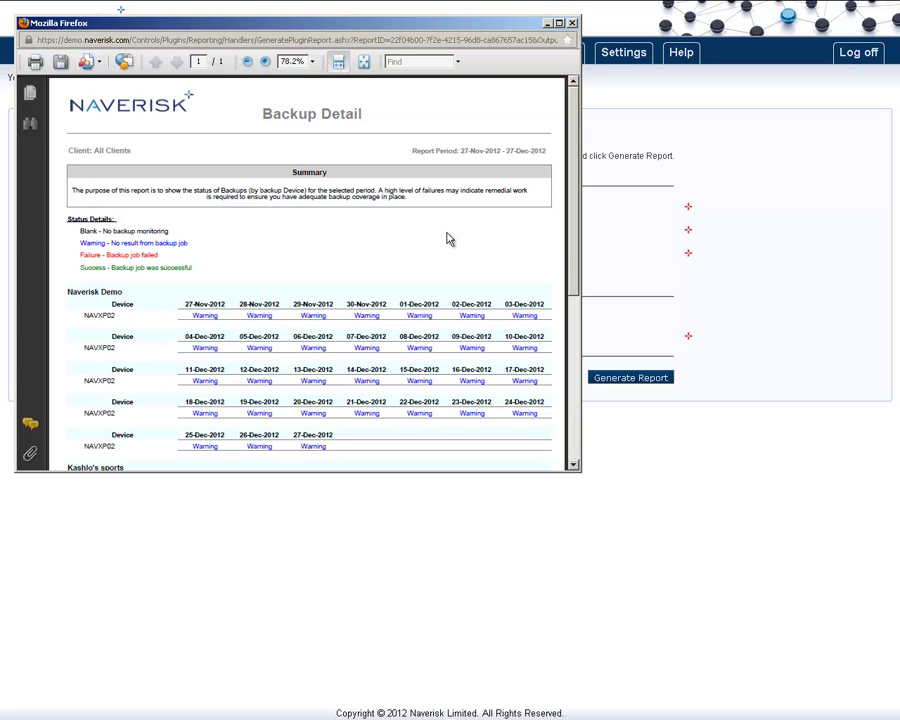
left_click_drag(570, 253, 575, 352)
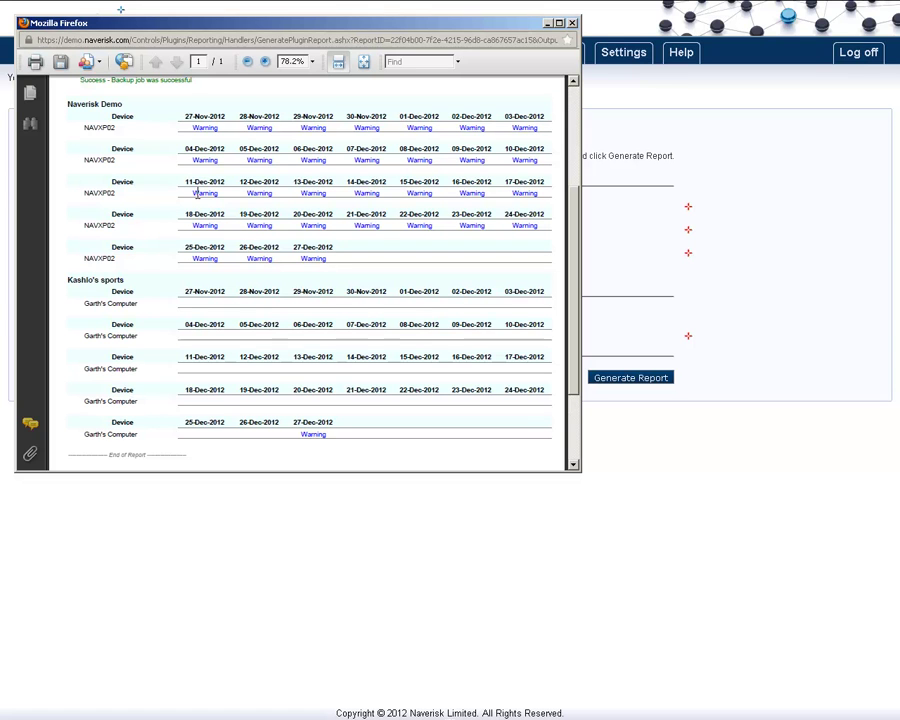
left_click(572, 22)
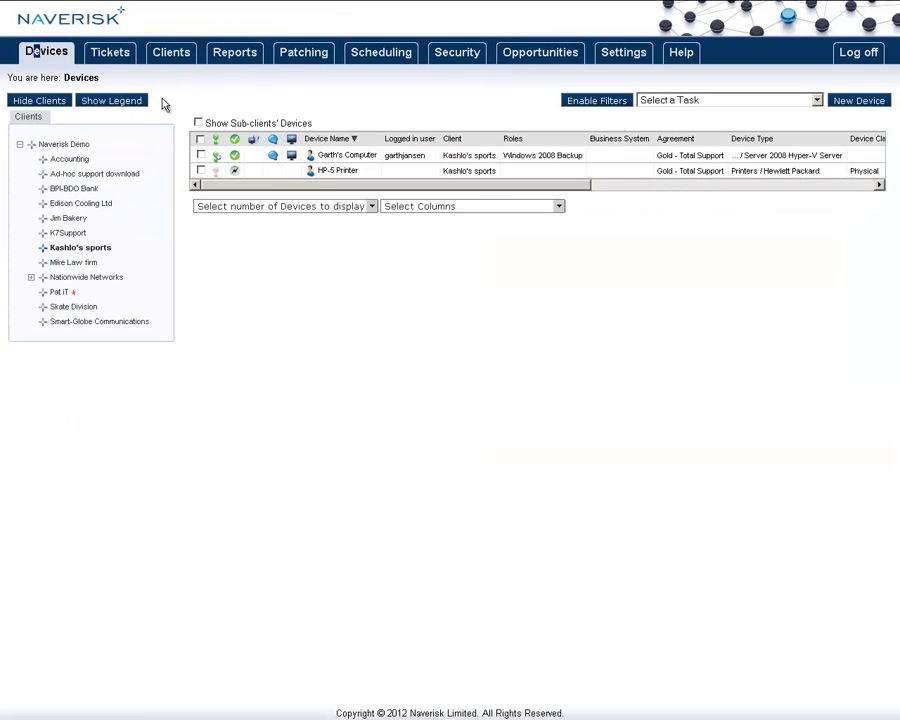
- Open the event log of the Kashlo's sports device with the Windows 2008 Backup role and include Information events
left_click(358, 156)
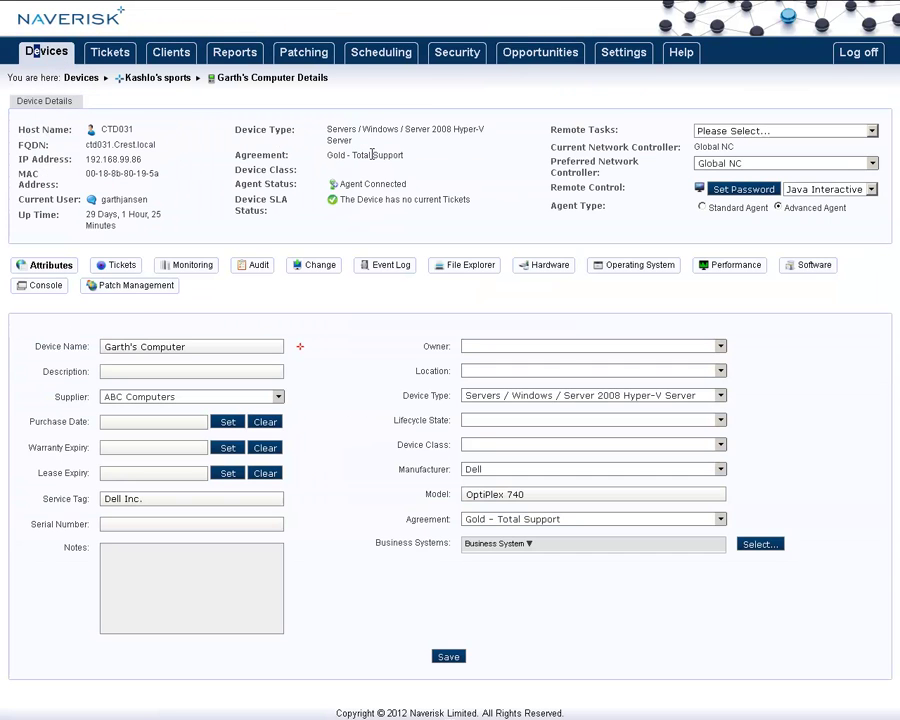
left_click(390, 266)
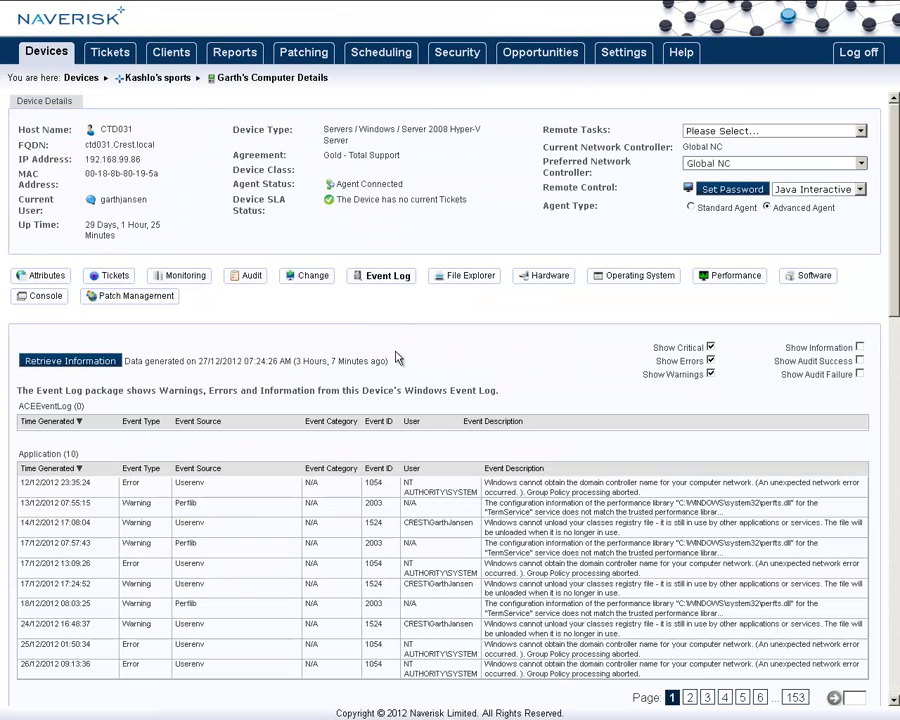
scroll(440, 420, "down", 3)
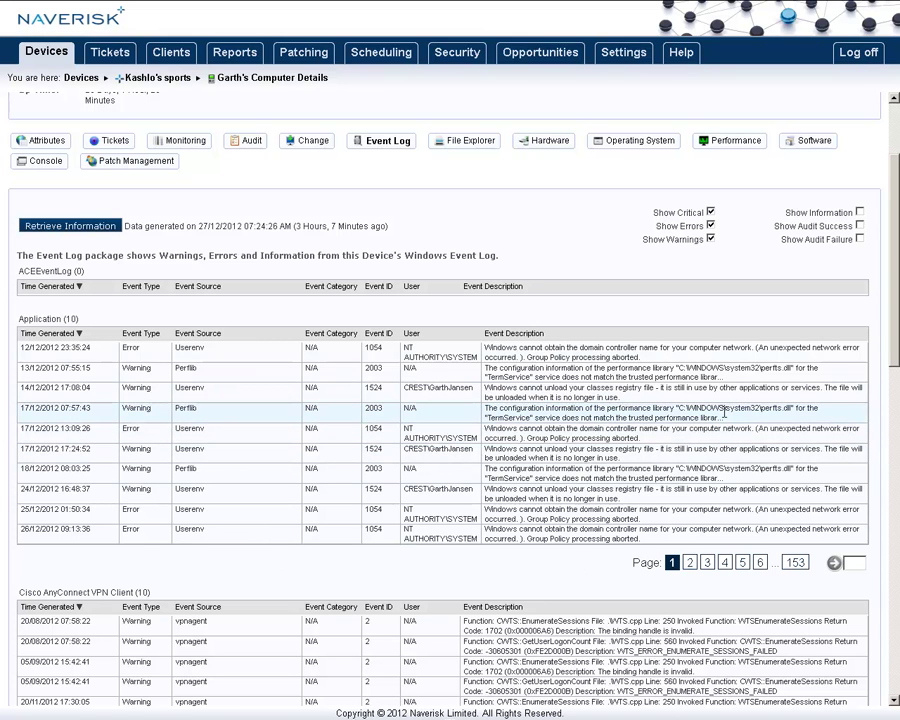
left_click(860, 213)
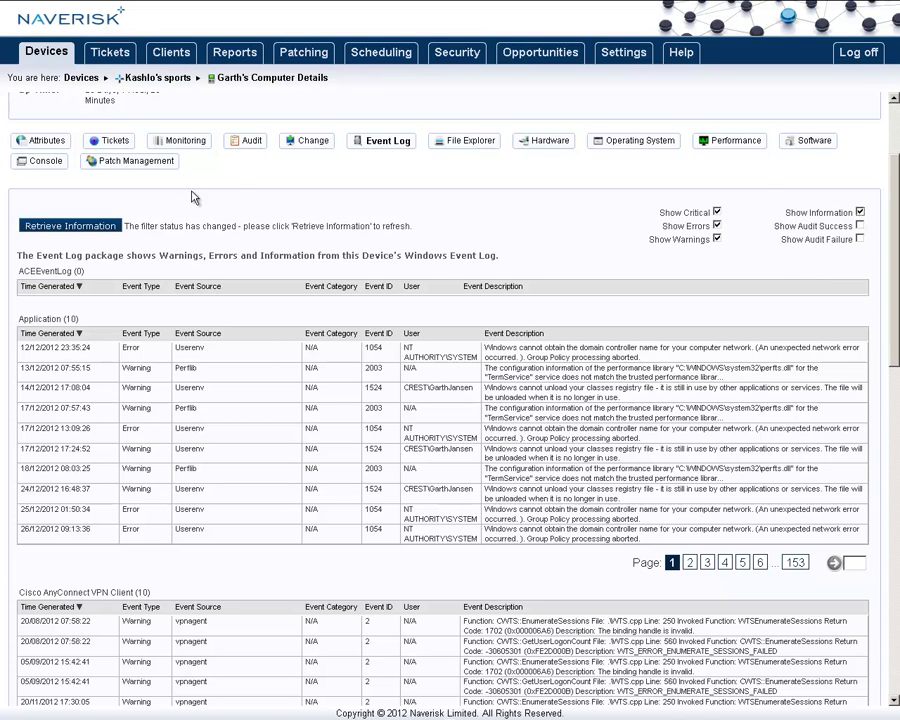